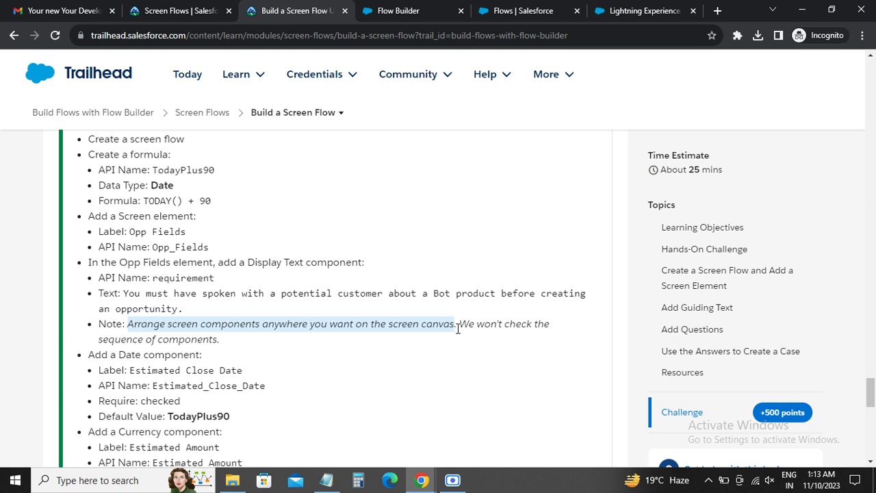
drag(458, 329, 462, 342)
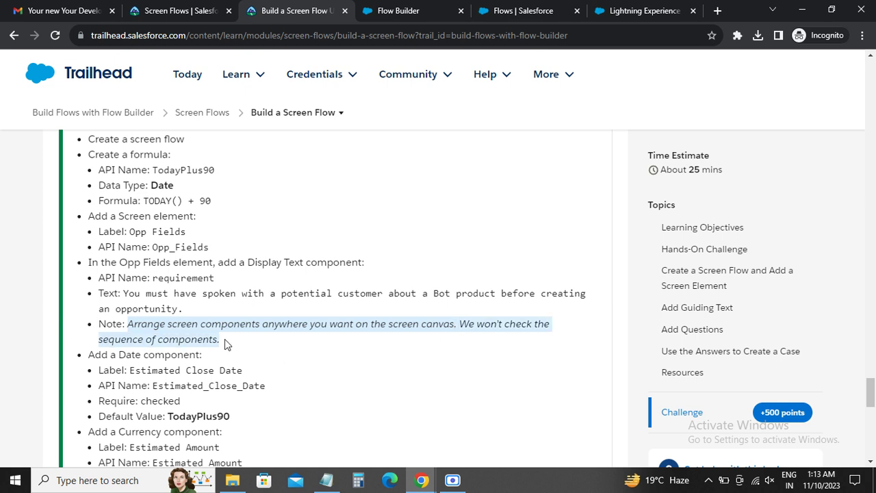
click(378, 12)
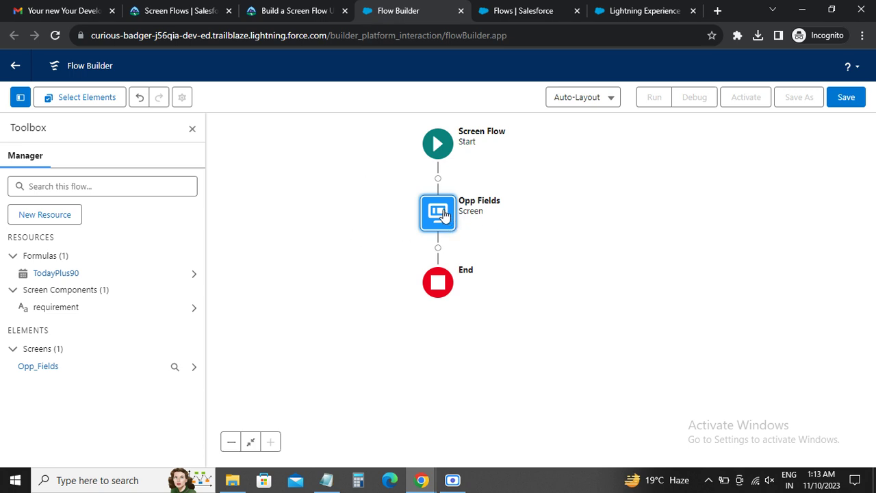
drag(443, 213, 337, 219)
click(335, 219)
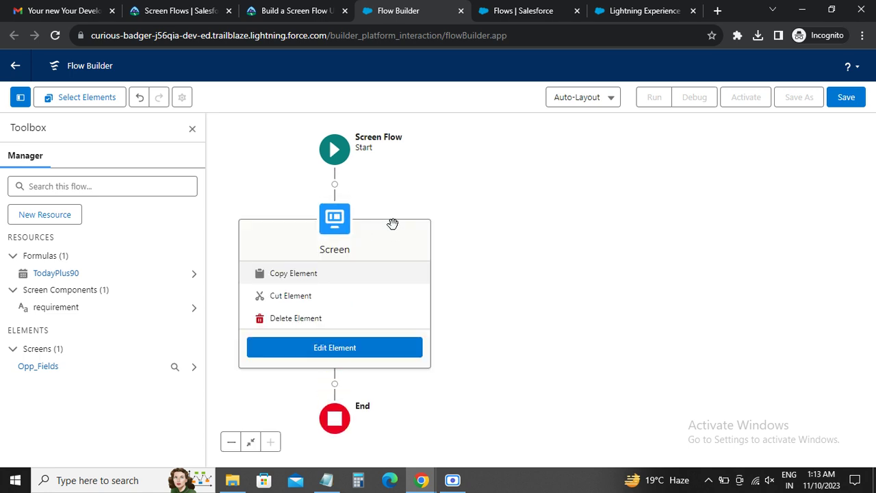
click(512, 199)
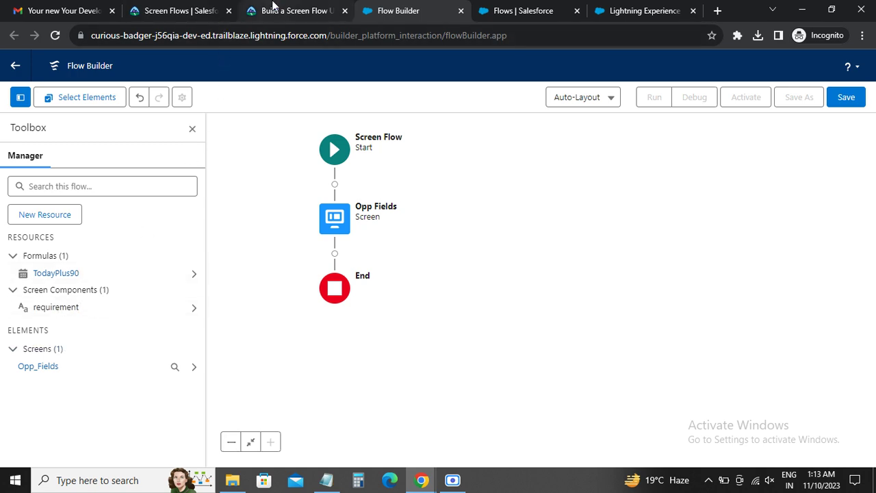
Step: Copy the Date component's label, Estimated Close Date, from the Trailhead challenge instructions
click(274, 10)
scroll(134, 335, down, 2)
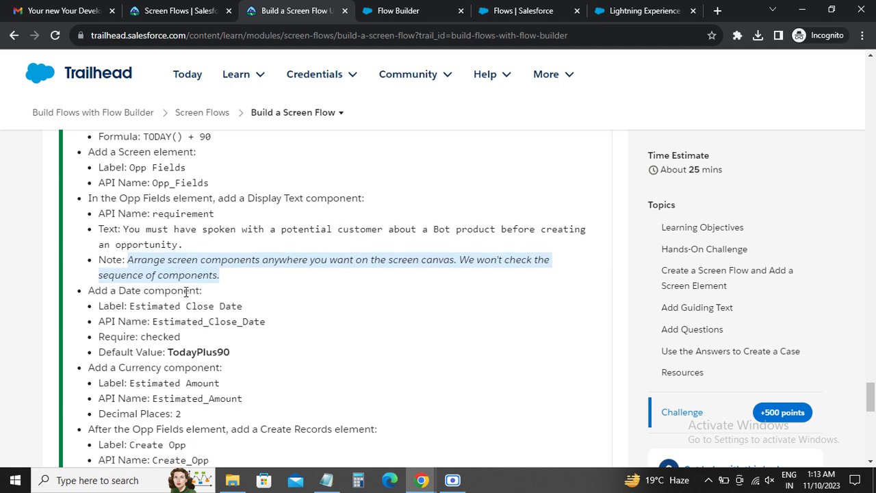
drag(118, 291, 200, 291)
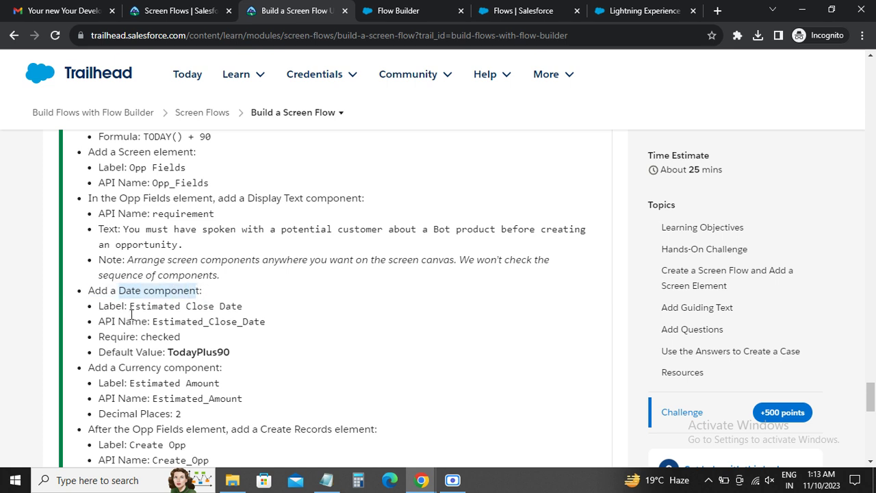
drag(129, 306, 247, 309)
key(ctrl+c)
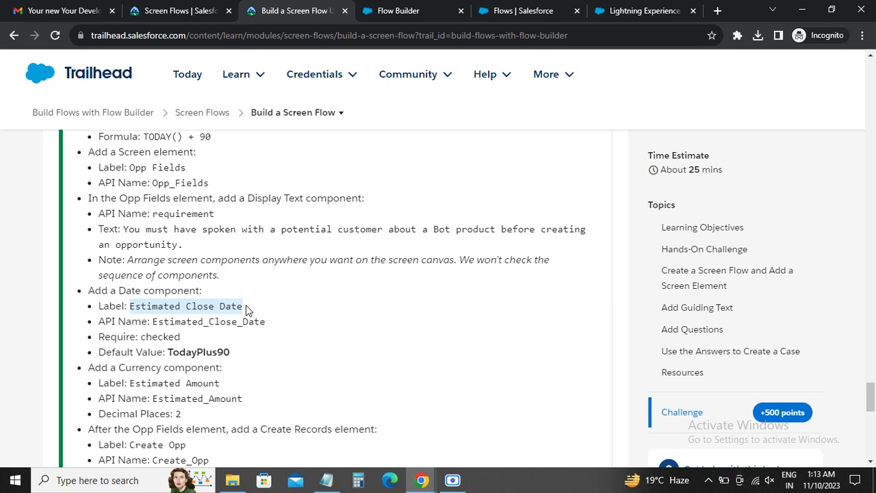
Step: In Flow Builder, edit the Opp Fields screen and add a Date component labelled Estimated Close Date below the display text
click(397, 12)
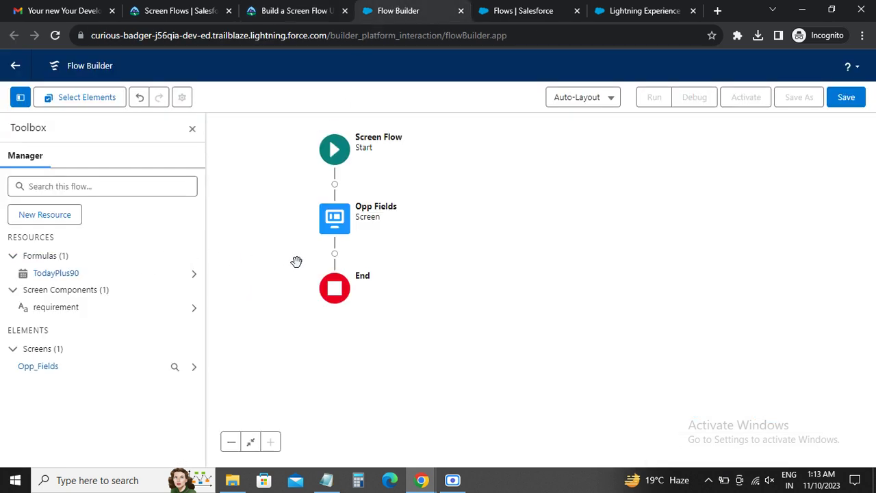
click(340, 224)
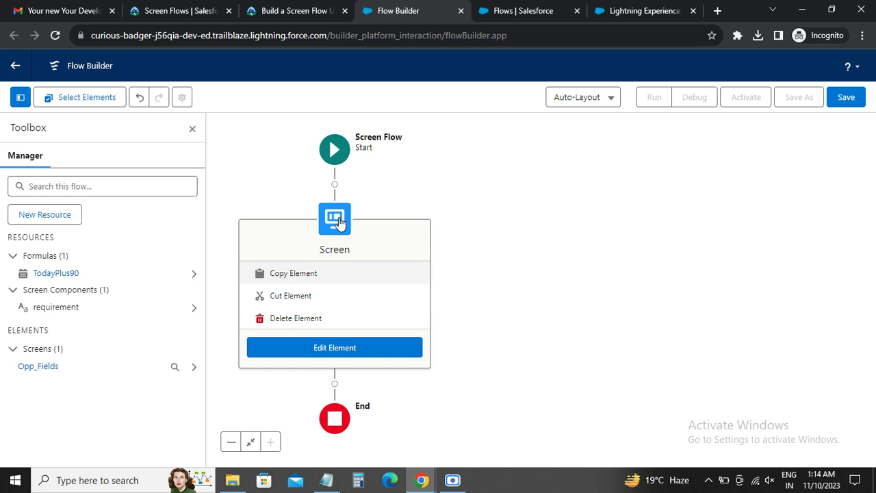
double_click(340, 224)
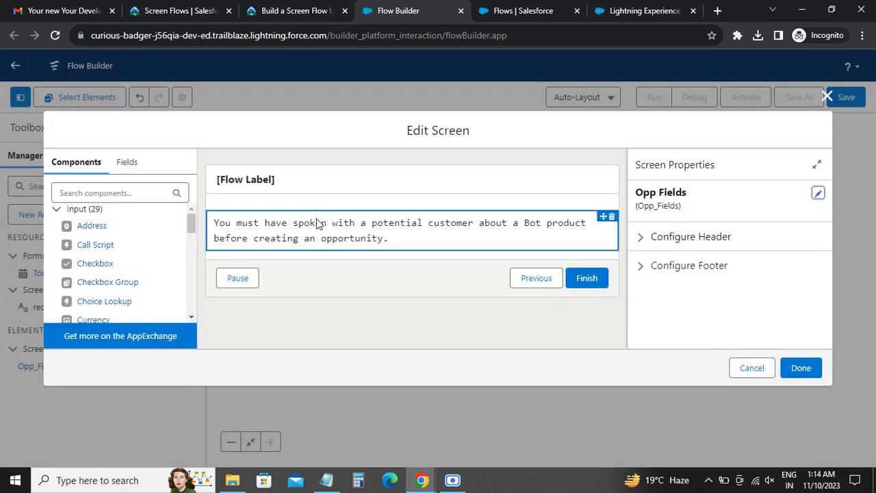
click(93, 193)
scroll(95, 252, down, 5)
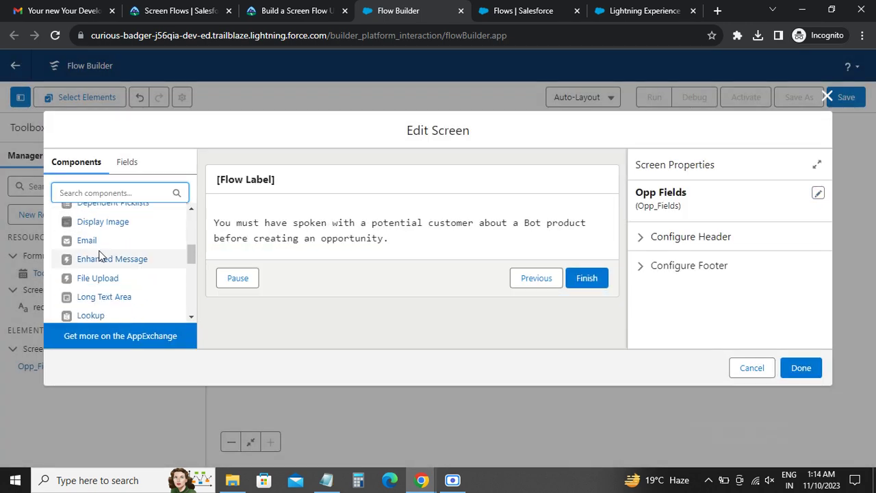
scroll(99, 256, down, 3)
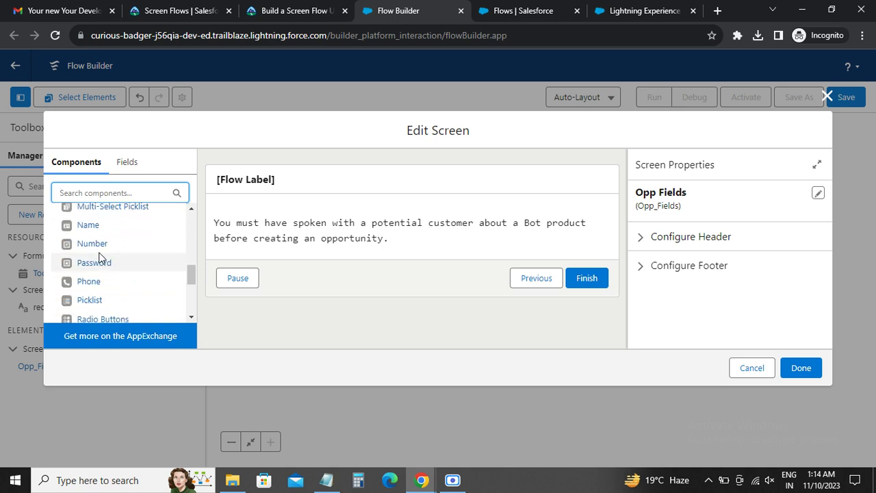
scroll(99, 256, up, 5)
click(86, 230)
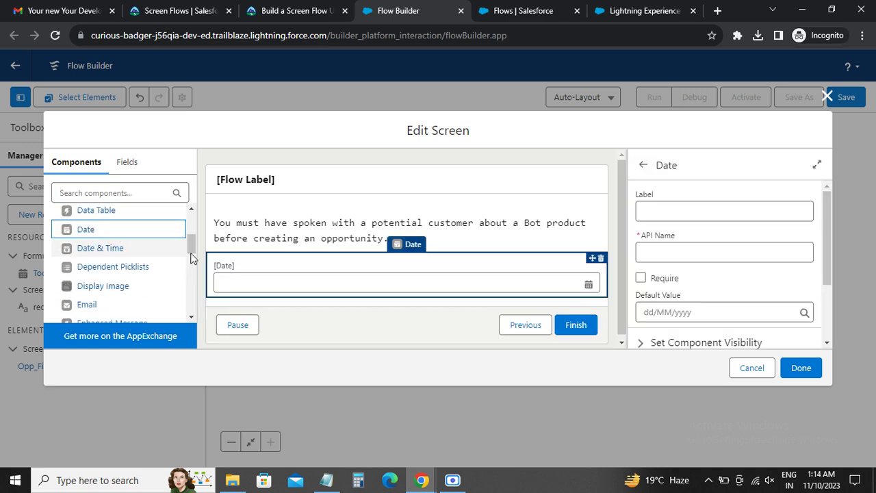
click(656, 211)
key(ctrl+v)
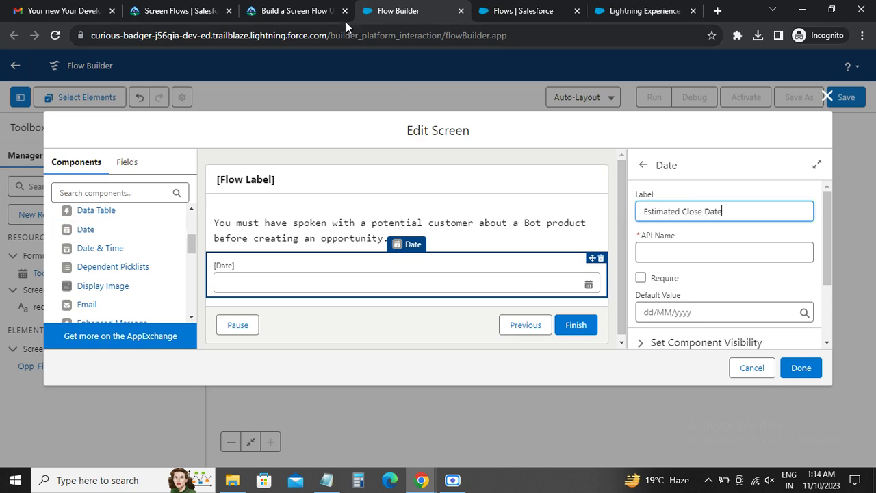
Step: Copy the Date component's API name from the challenge instructions and set it to Estimated_Close_Date in the flow screen
click(295, 11)
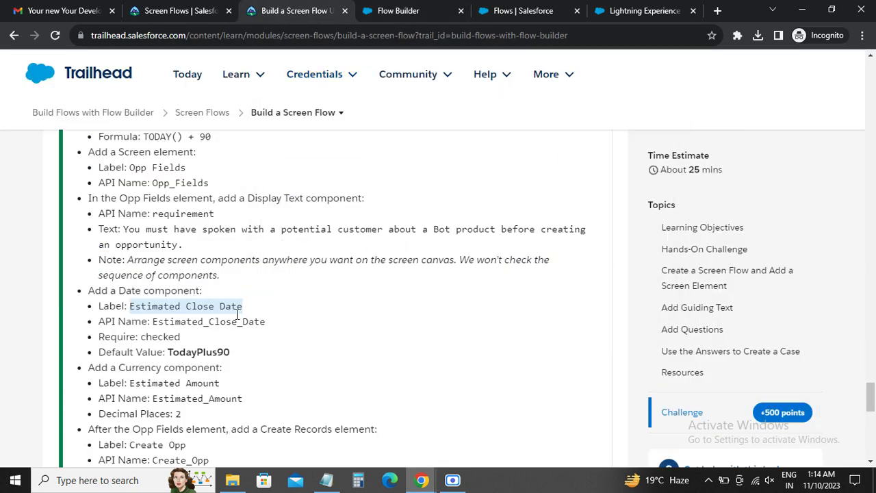
click(156, 322)
drag(155, 322, 267, 330)
key(ctrl+c)
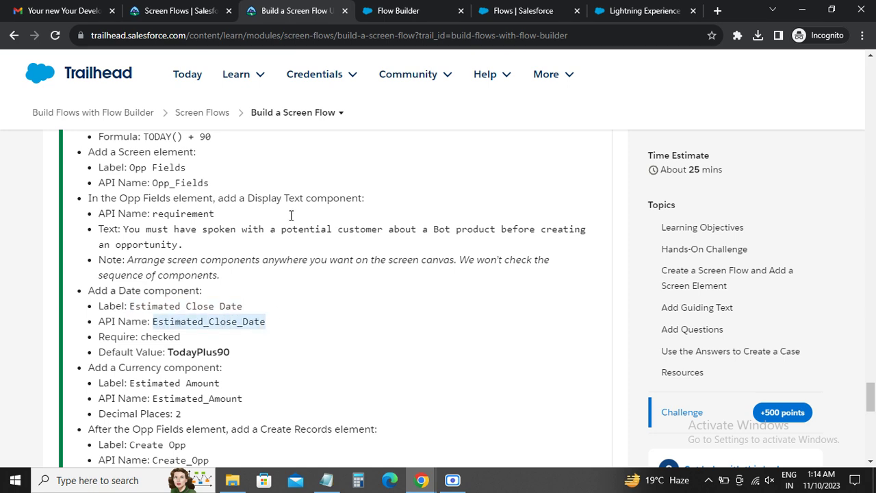
click(398, 11)
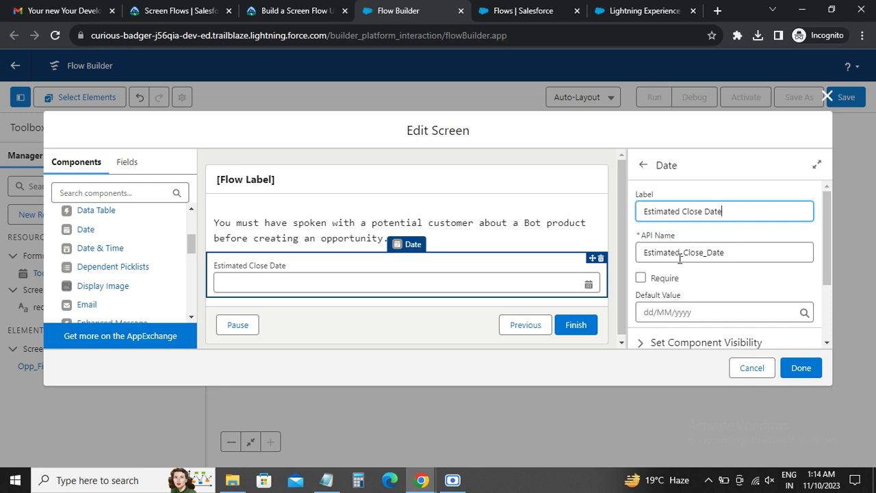
drag(731, 254, 639, 253)
key(ctrl+v)
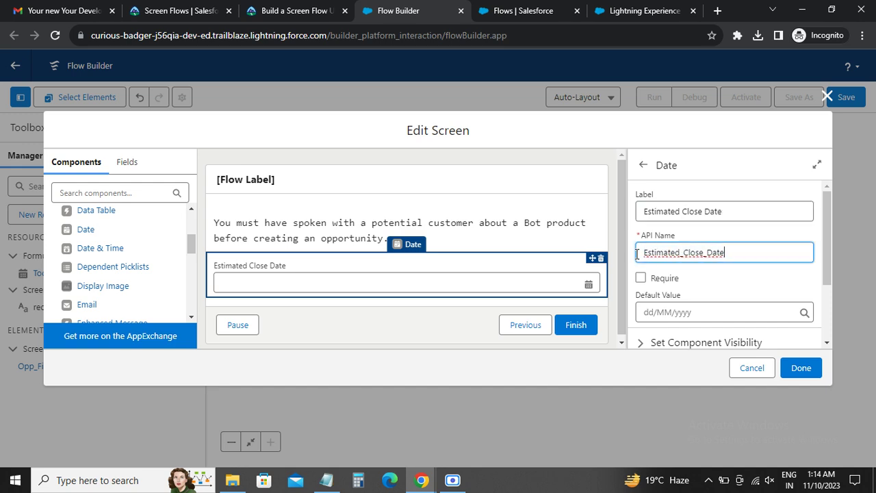
Step: Check the remaining Date settings in the challenge, then make the component required with the TodayPlus90 formula as default value
click(299, 14)
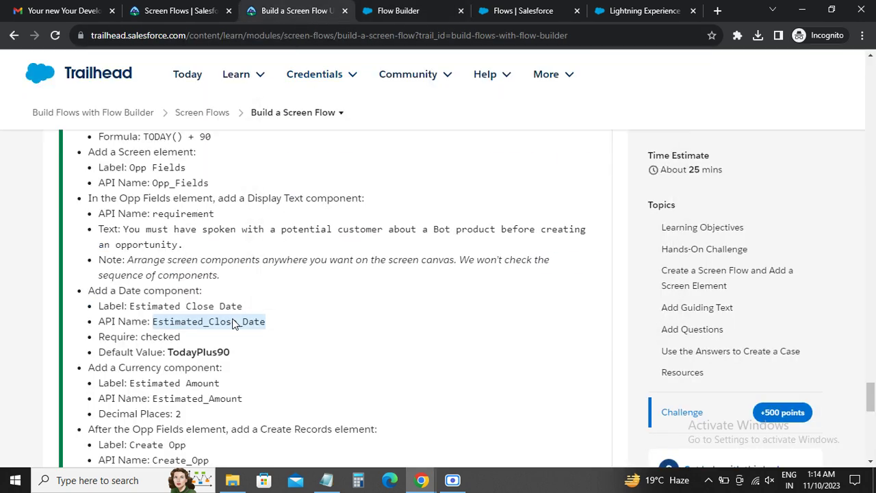
click(162, 336)
double_click(162, 336)
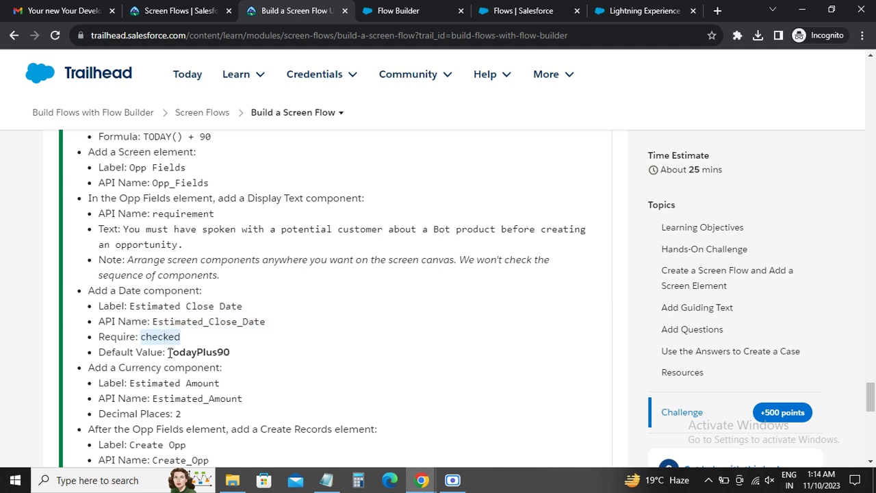
drag(169, 351, 243, 353)
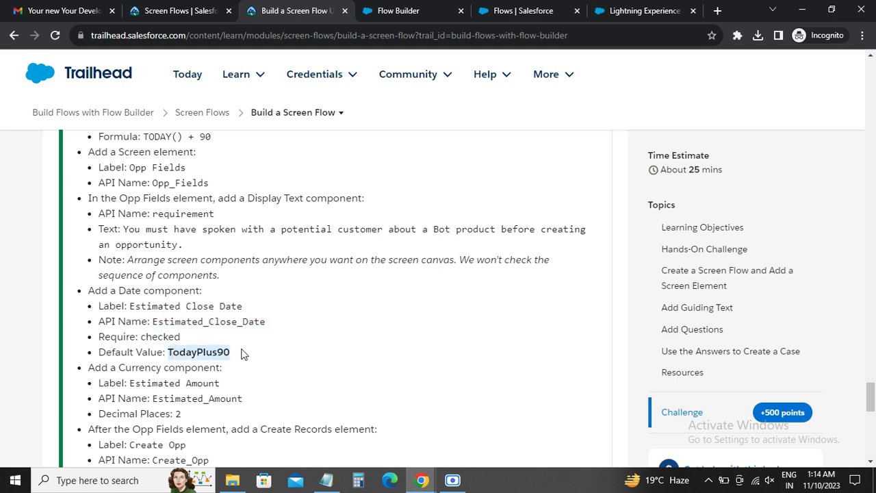
click(414, 10)
click(643, 279)
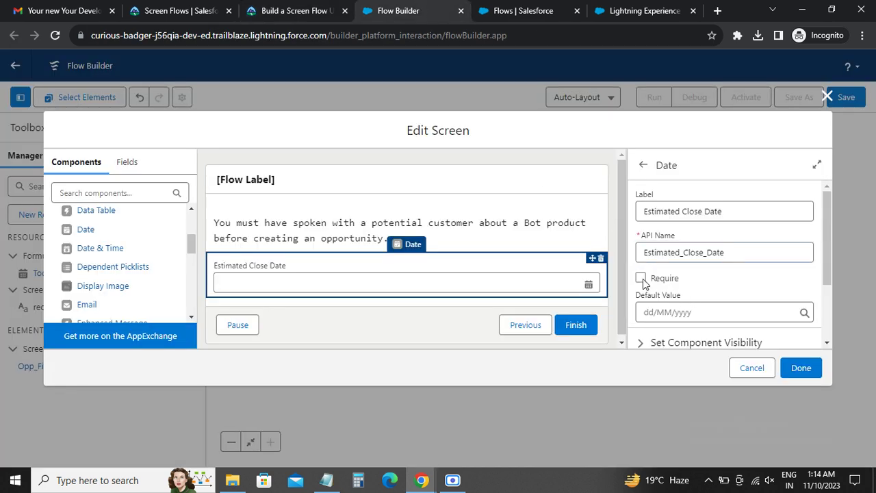
click(708, 312)
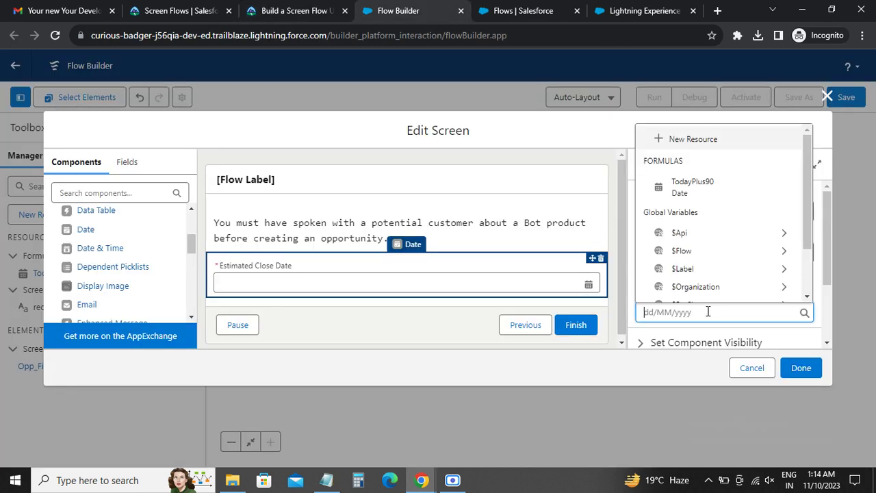
click(688, 181)
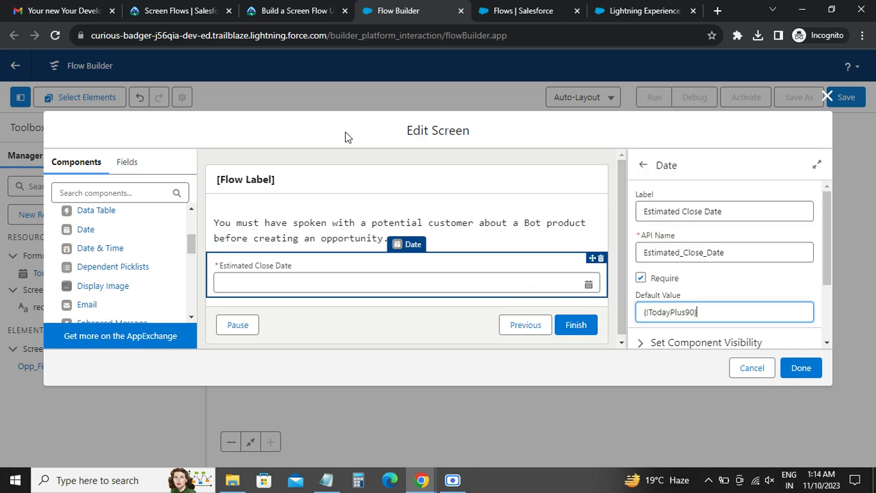
Step: Check the next challenge requirement and add a Currency component below Estimated Close Date on the Opp Fields screen
click(282, 10)
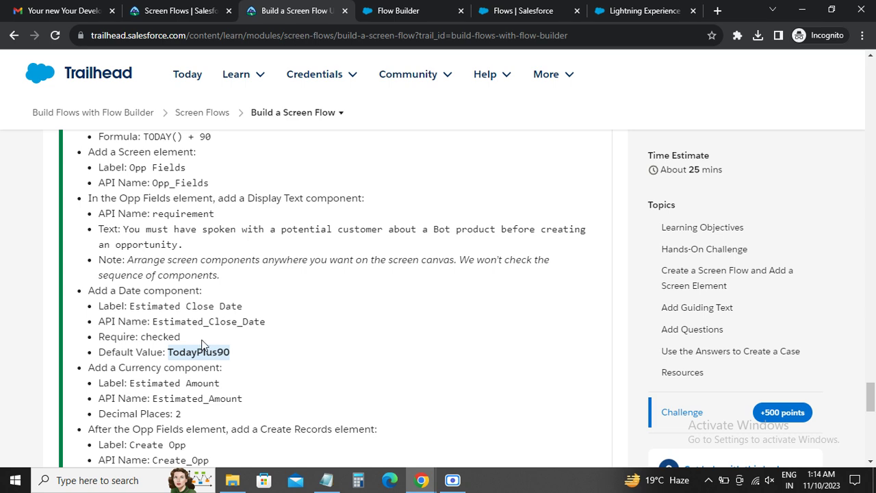
scroll(202, 345, down, 3)
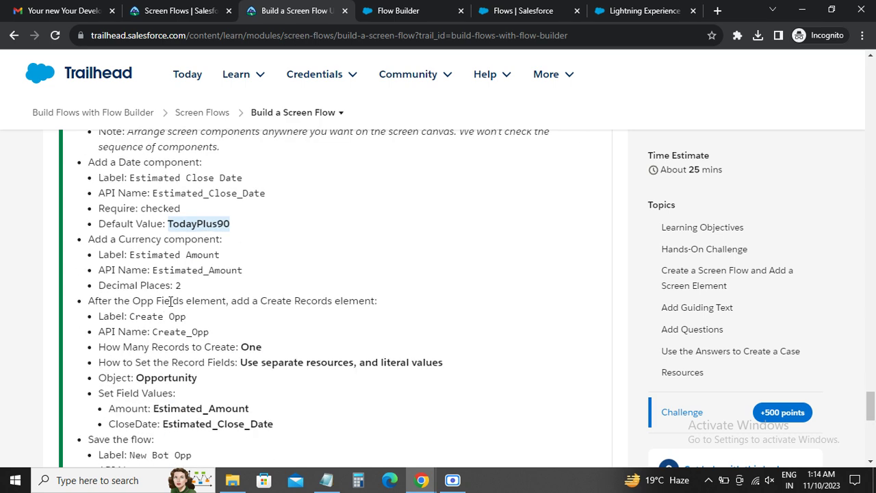
click(403, 12)
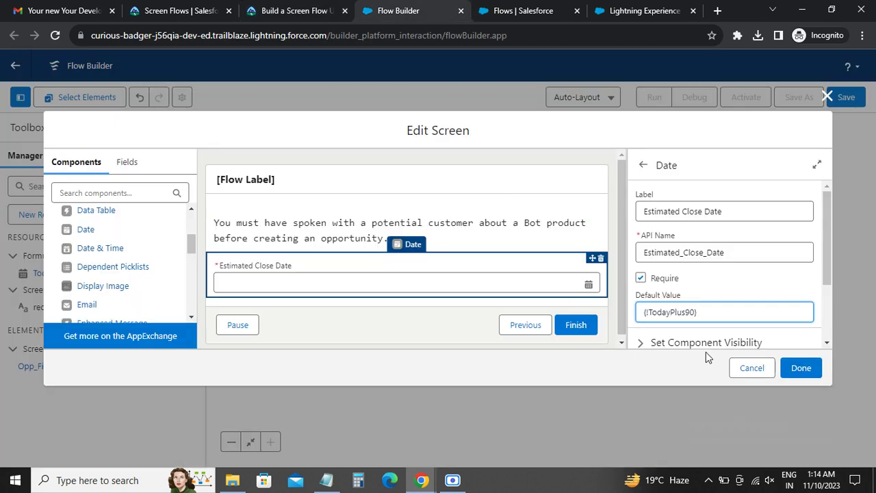
click(573, 323)
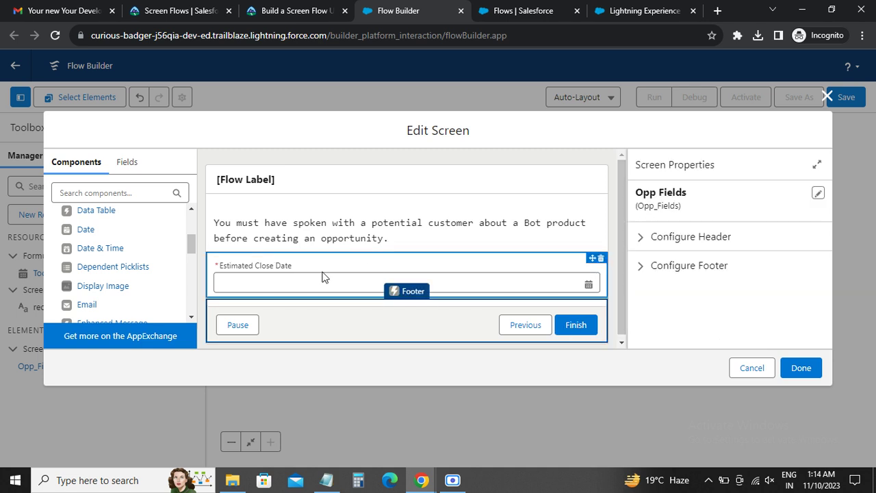
click(104, 194)
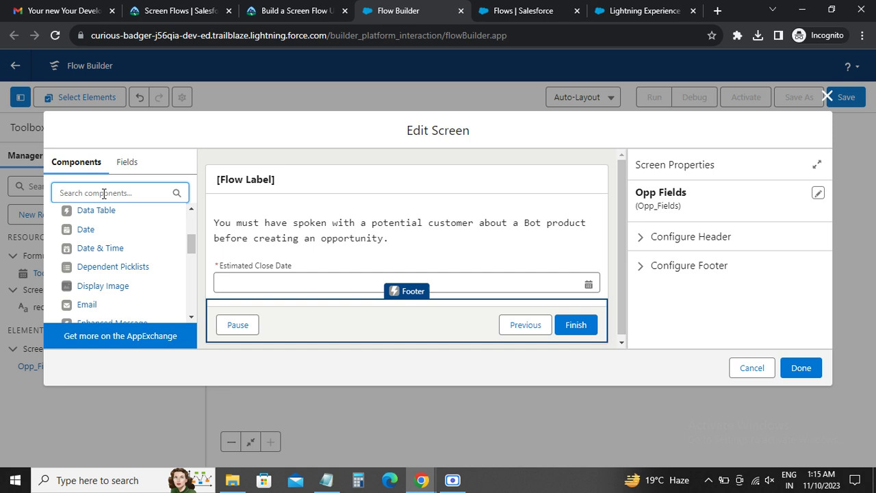
text(c)
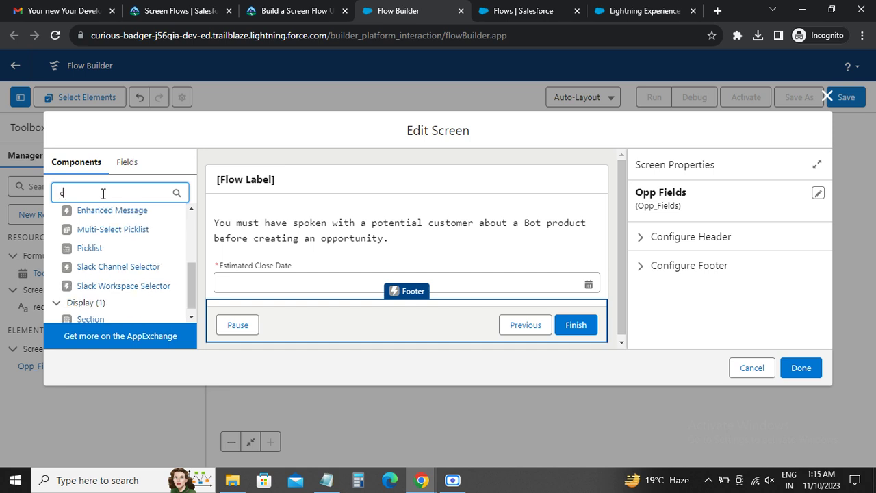
text(u)
click(93, 229)
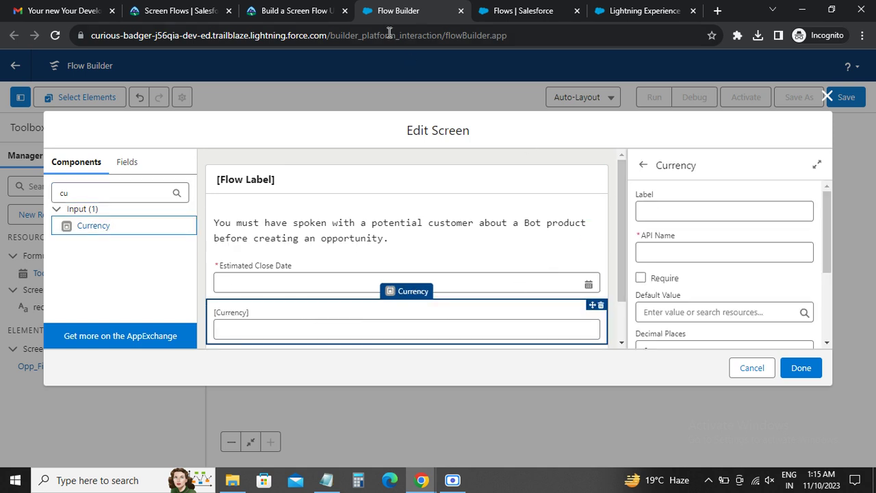
Step: Copy the Currency component's label from the challenge instructions and set it to Estimated Amount in the flow screen
click(295, 13)
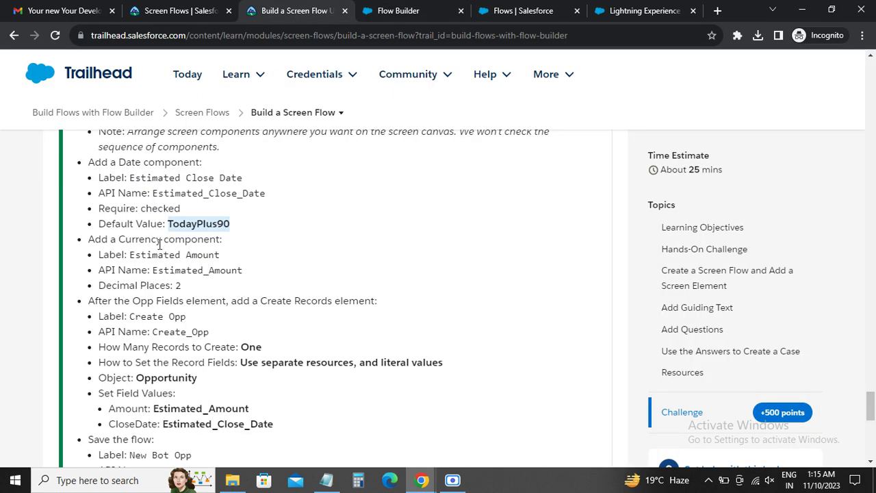
drag(128, 255, 225, 257)
key(ctrl+c)
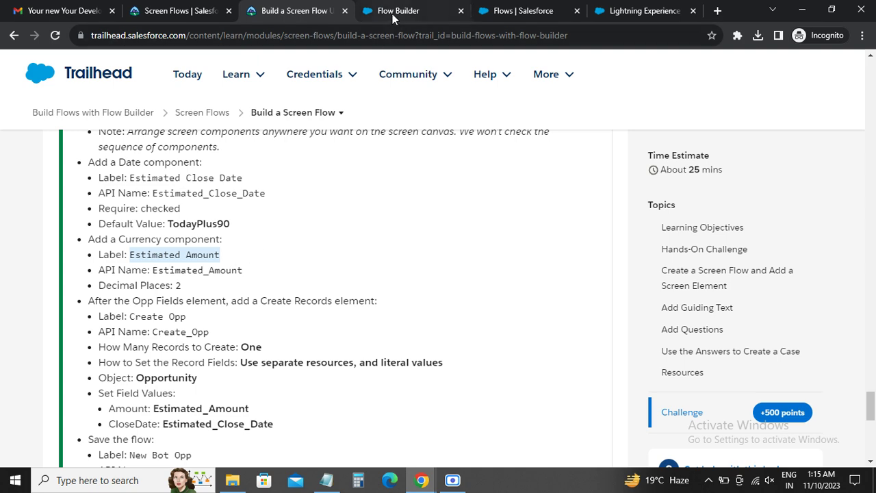
click(393, 11)
click(680, 206)
key(ctrl+v)
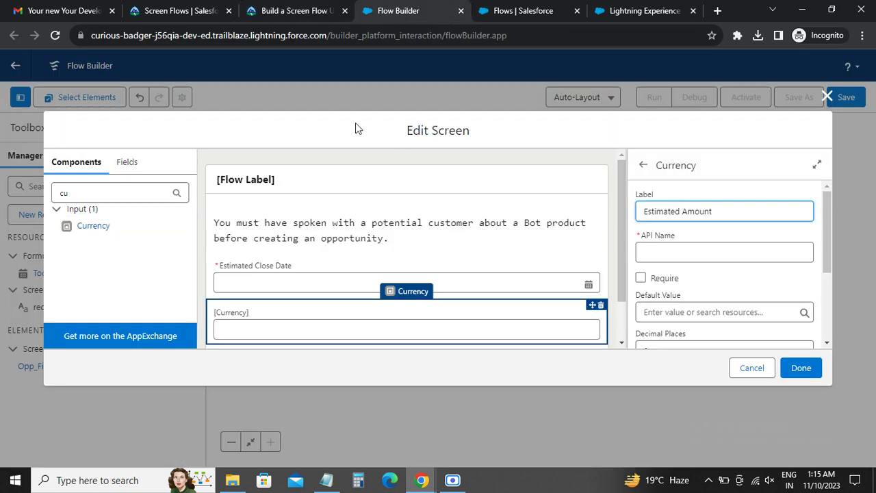
Step: Copy the Currency component's API name from the challenge instructions and set it to Estimated_Amount in the flow screen
click(294, 11)
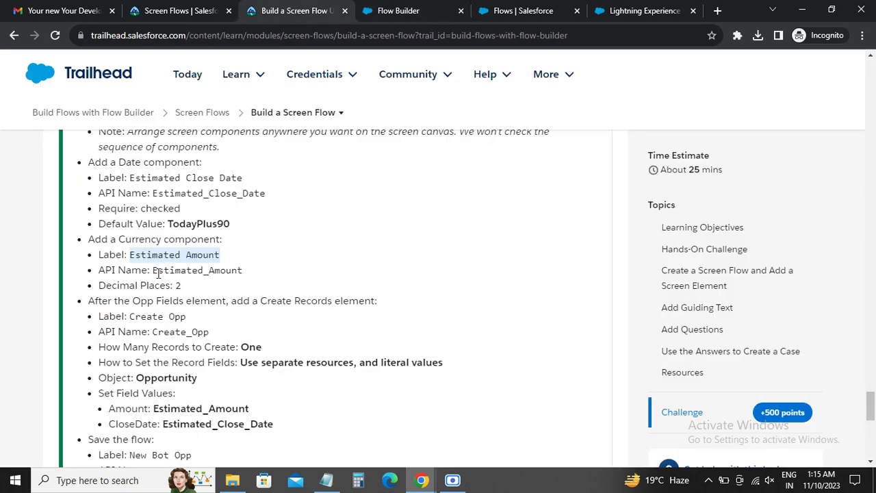
mouse_move(152, 270)
mouse_down()
mouse_move(248, 270)
mouse_move(159, 271)
mouse_up()
click(248, 271)
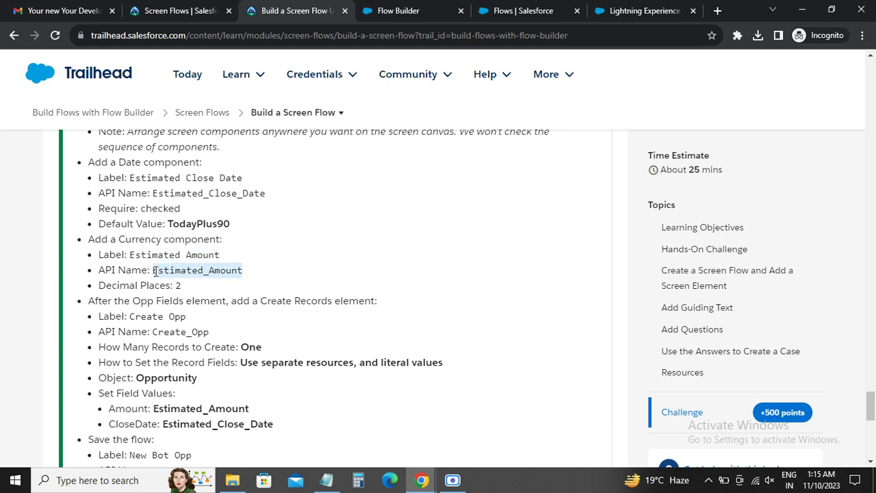
click(396, 11)
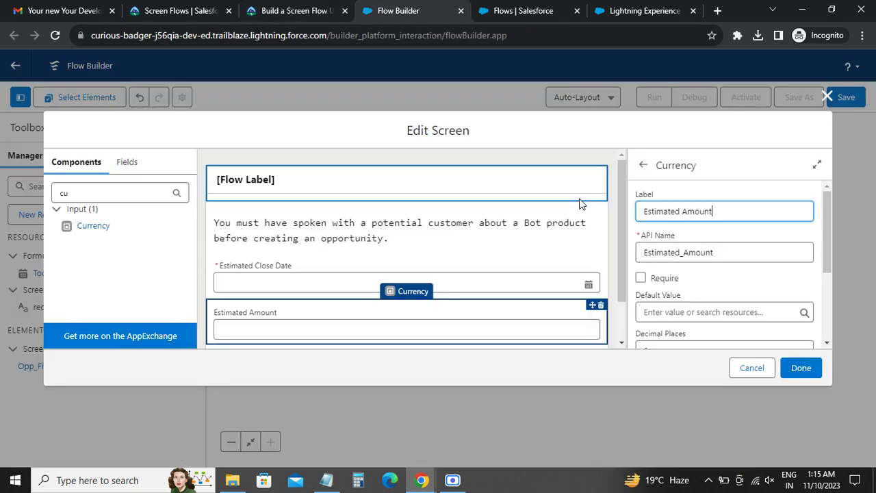
drag(719, 252, 641, 252)
Step: Check the required decimal places in the challenge and set the Estimated Amount component's Decimal Places to 2
click(295, 11)
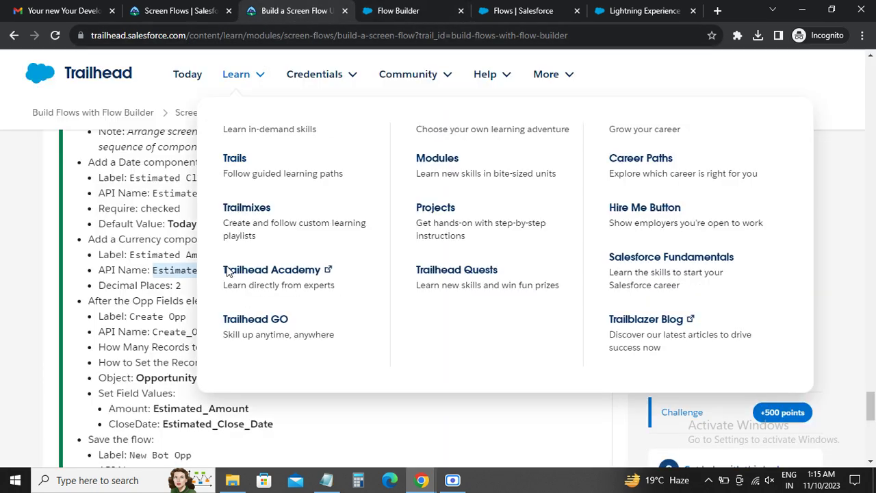
drag(177, 285, 194, 289)
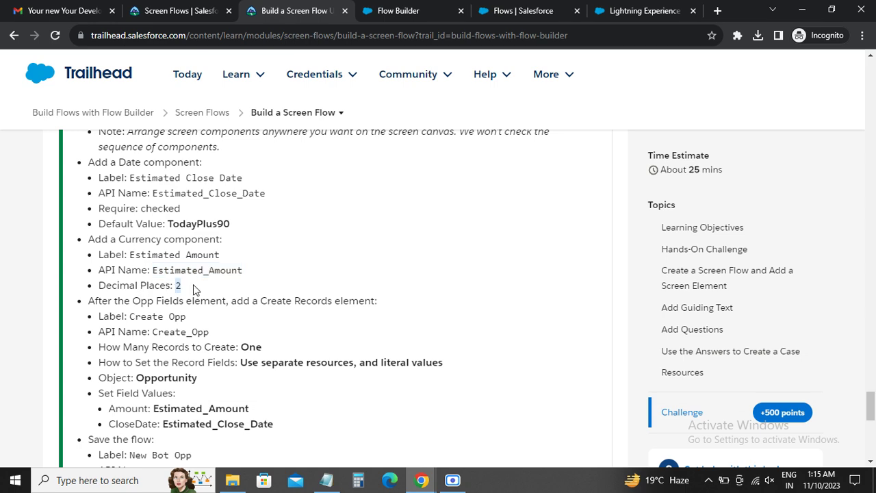
click(400, 11)
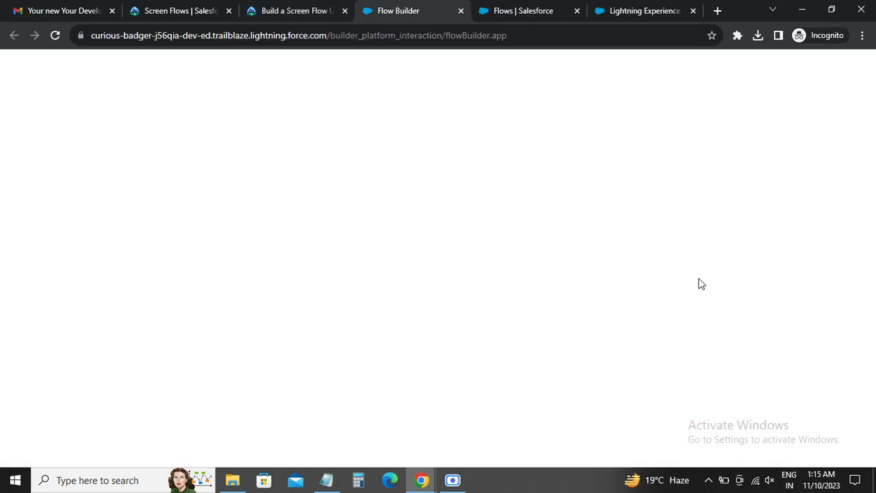
scroll(694, 299, down, 1)
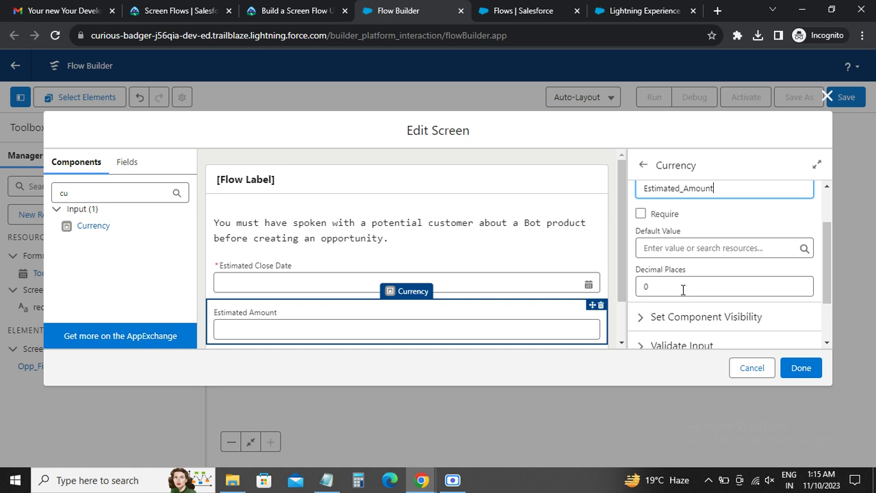
drag(675, 289, 635, 291)
text(2)
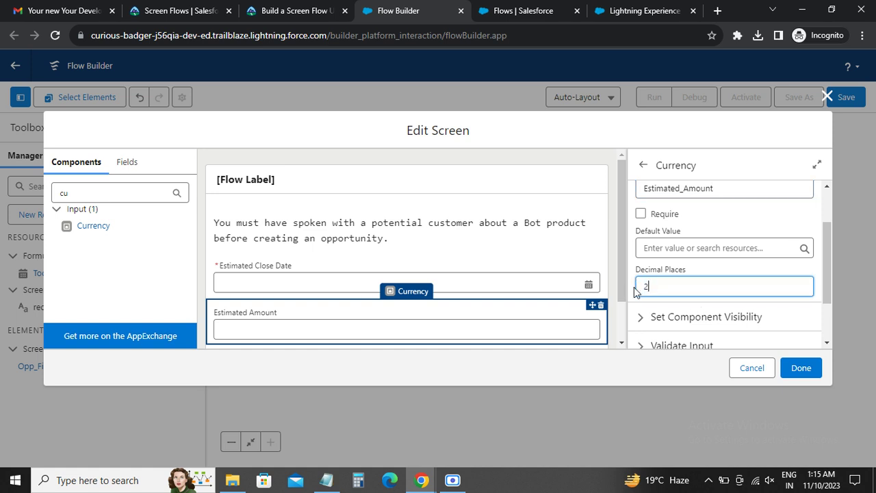
scroll(555, 312, down, 1)
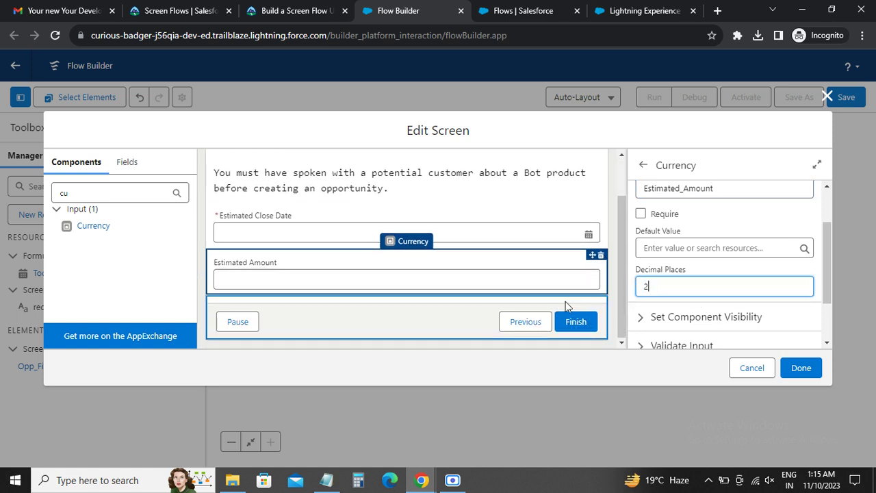
click(578, 321)
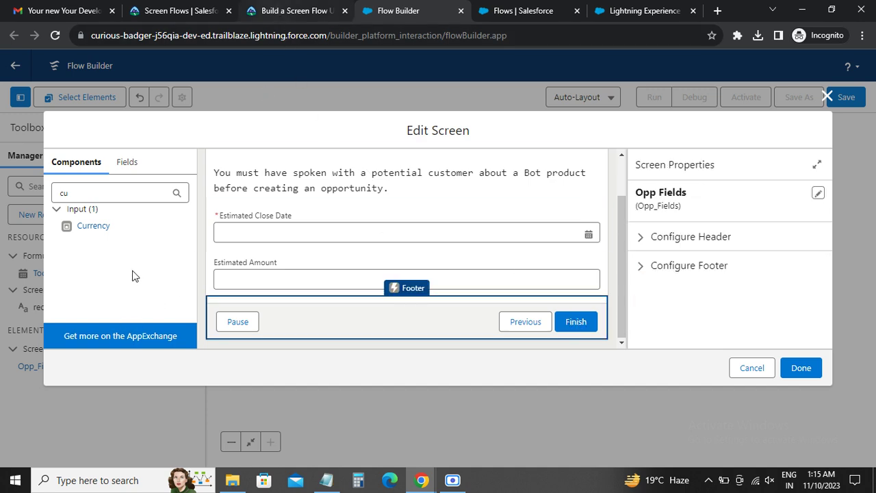
Step: Copy the Create Records element's label from the challenge instructions, then finish editing the Opp Fields screen
key(ctrl+shift+Tab)
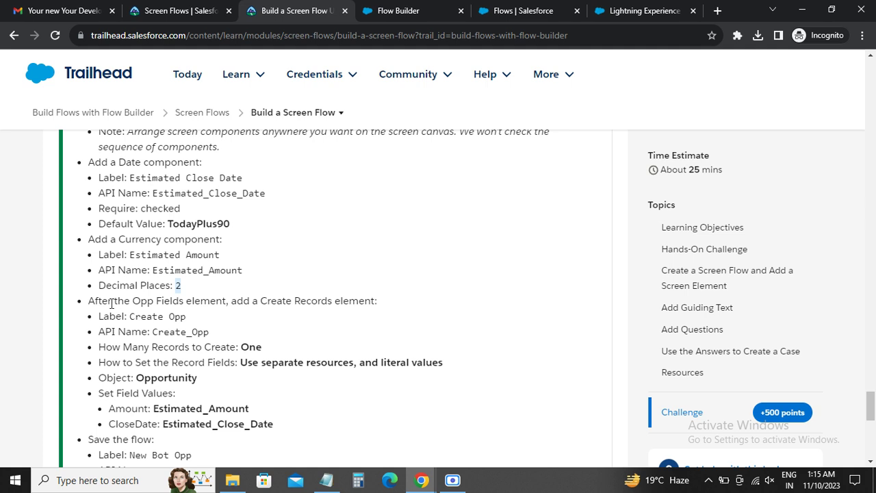
drag(134, 299, 373, 299)
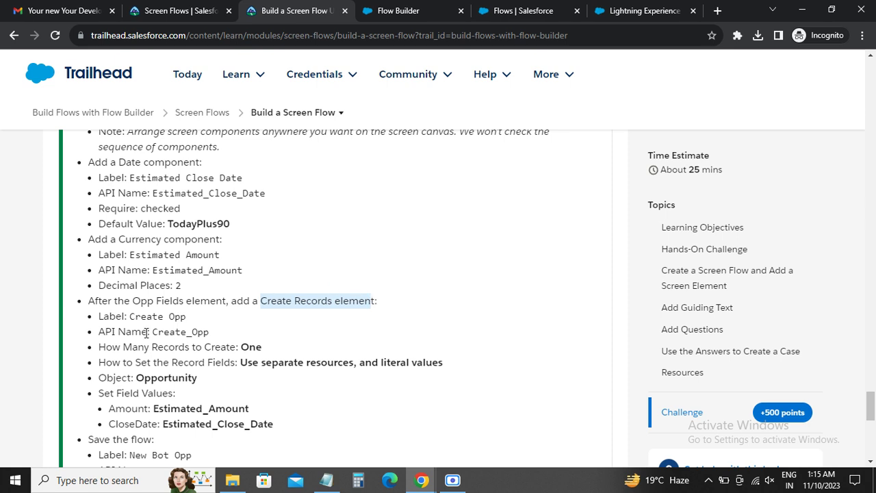
drag(130, 316, 193, 320)
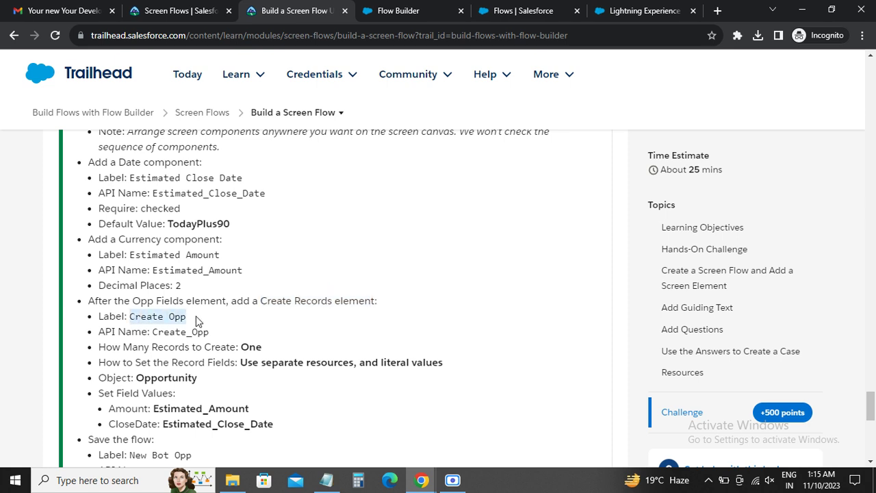
click(394, 14)
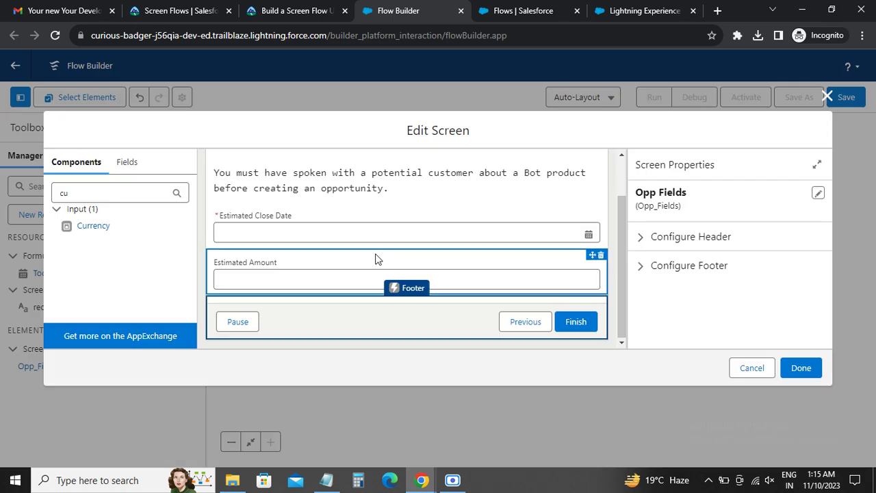
click(801, 367)
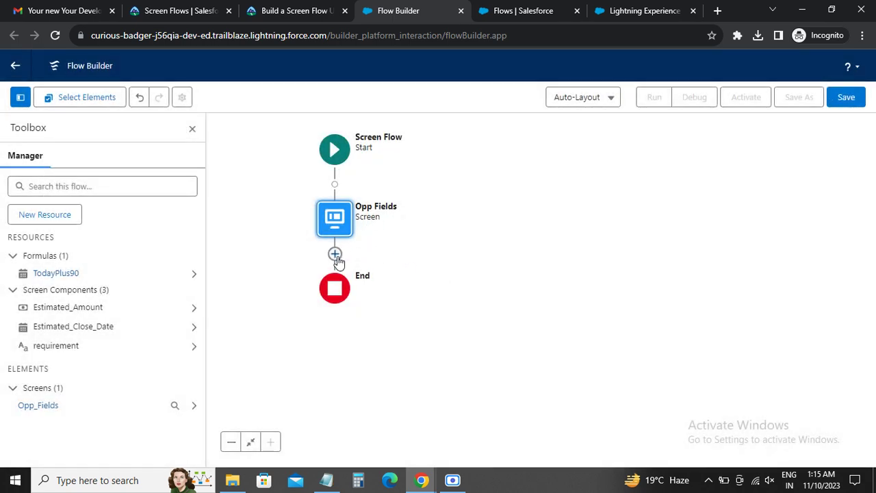
Step: Add a Create Records element after the Opp Fields screen and label it Create Opp
click(335, 254)
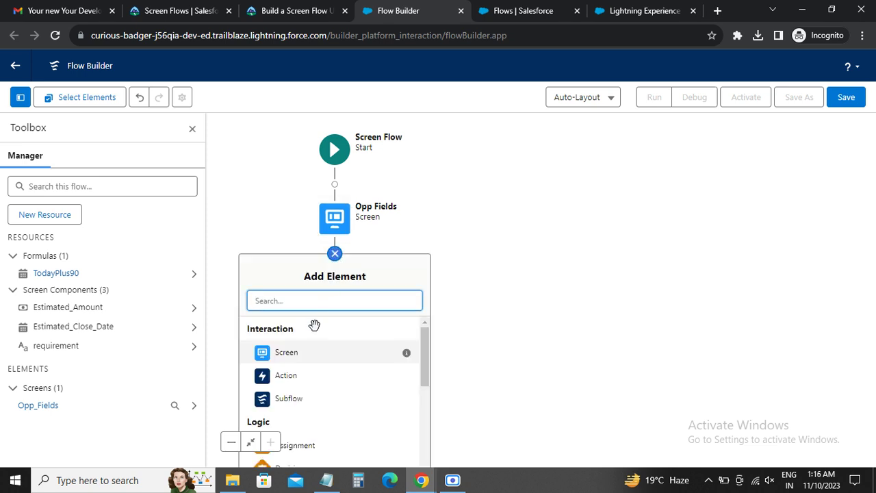
scroll(299, 366, down, 5)
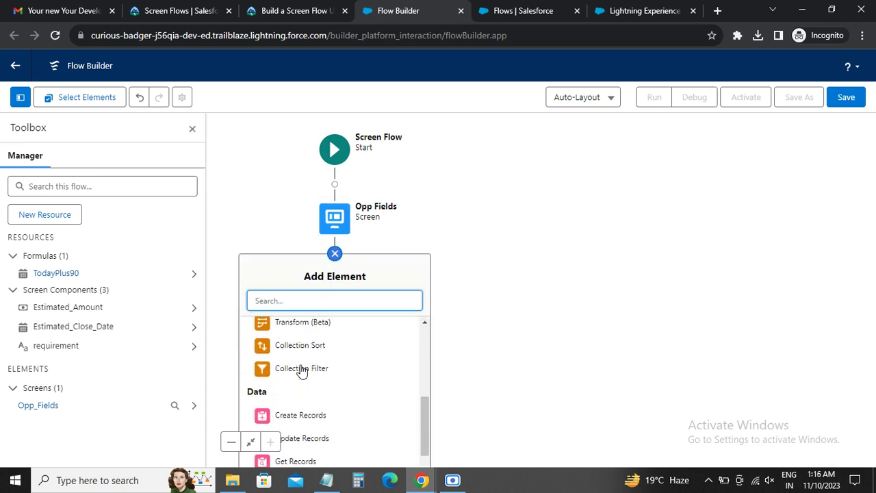
scroll(301, 373, down, 2)
click(301, 380)
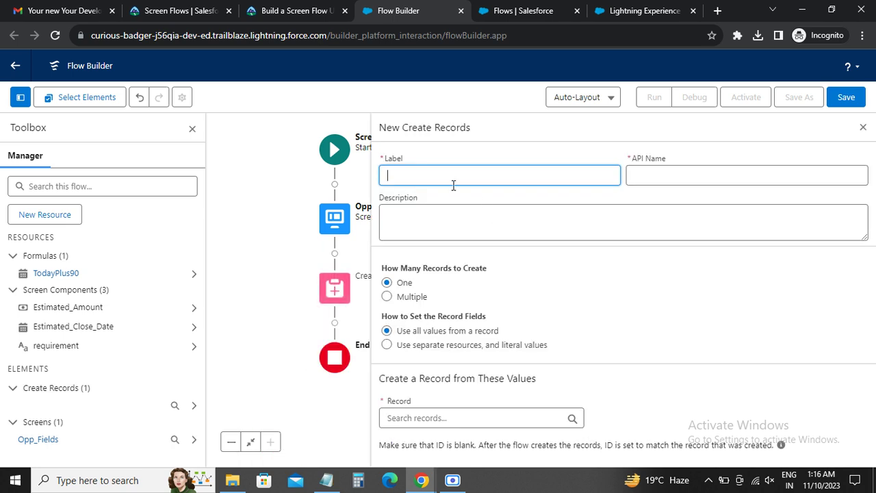
text(Create Opp)
Step: Check the Create Records settings in the challenge and set the record fields to use separate resources, and literal values
click(288, 11)
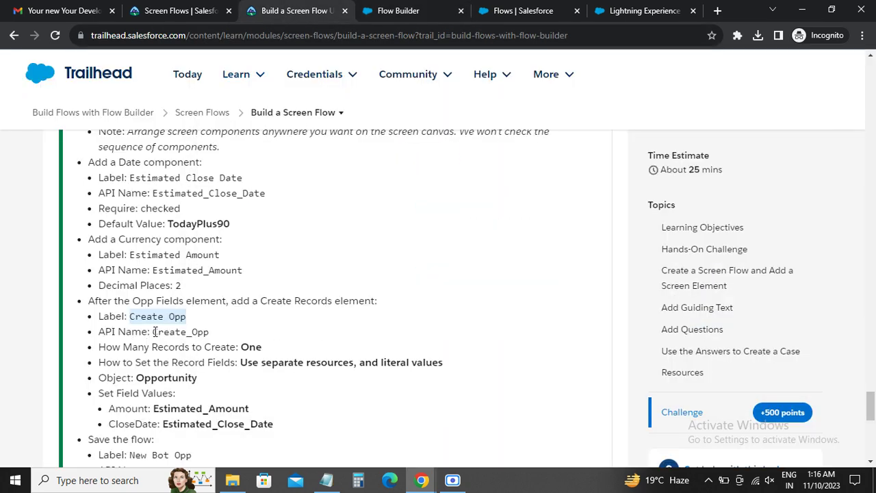
drag(153, 331, 232, 334)
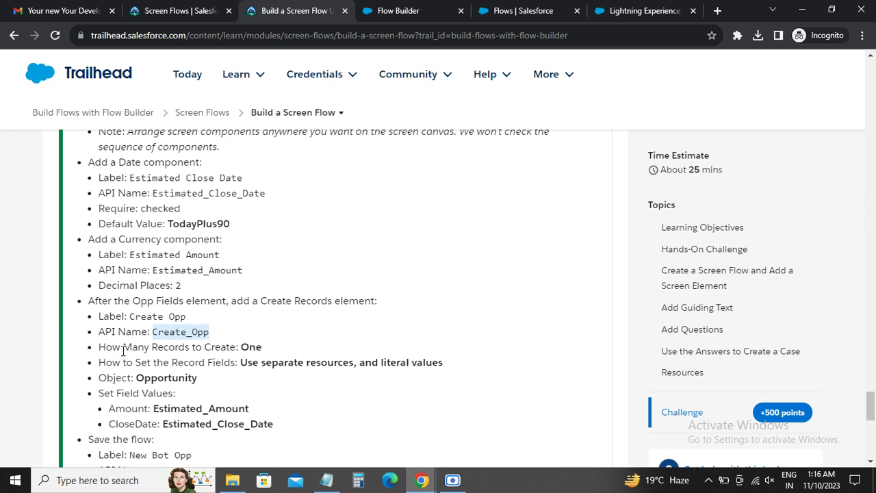
click(249, 348)
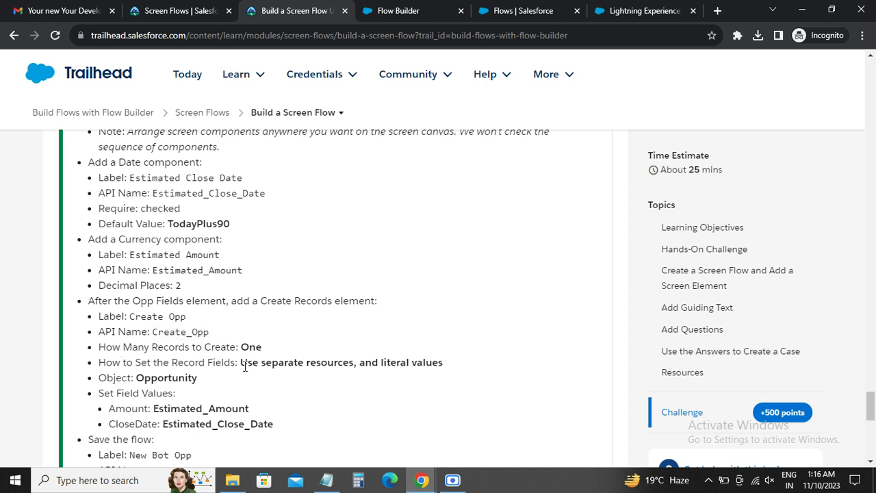
drag(241, 363, 445, 375)
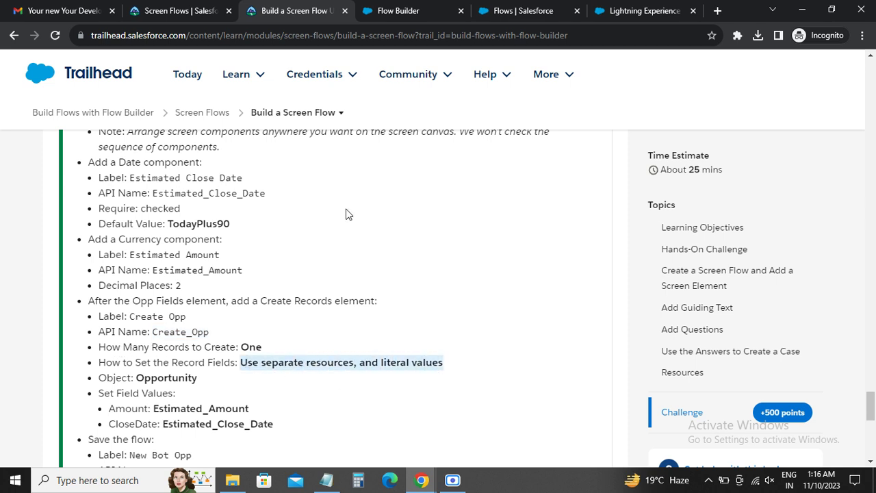
click(398, 12)
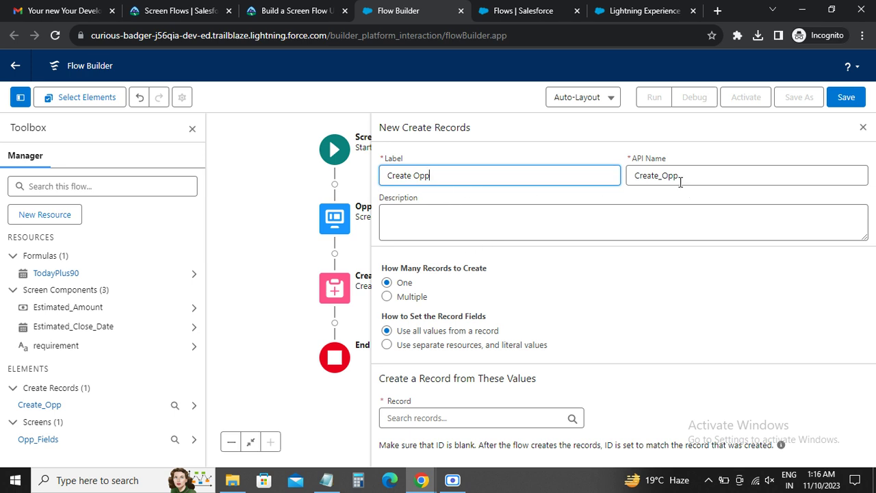
click(397, 350)
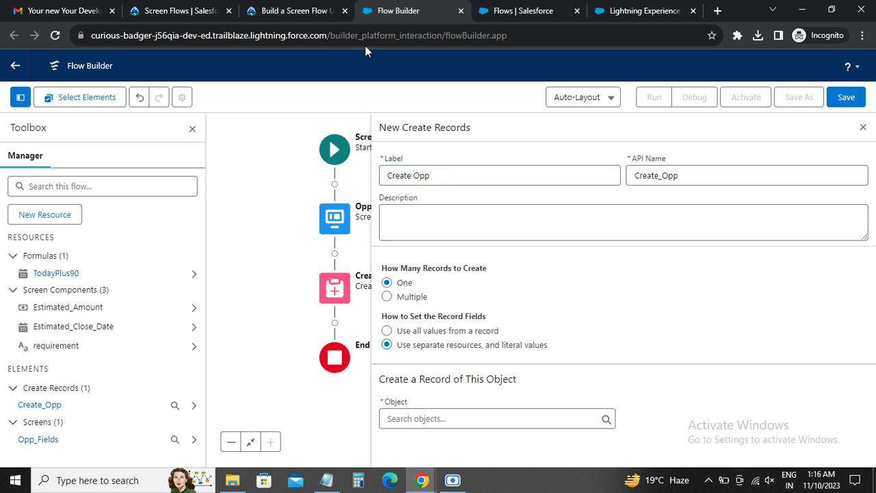
Step: Copy the object name from the challenge instructions and set Opportunity as the object for the Create Opp element
click(316, 11)
scroll(168, 274, down, 2)
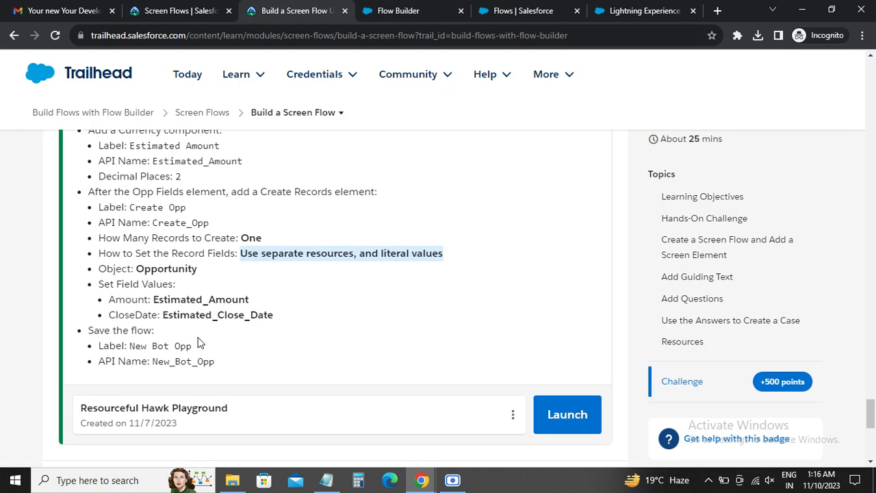
double_click(170, 250)
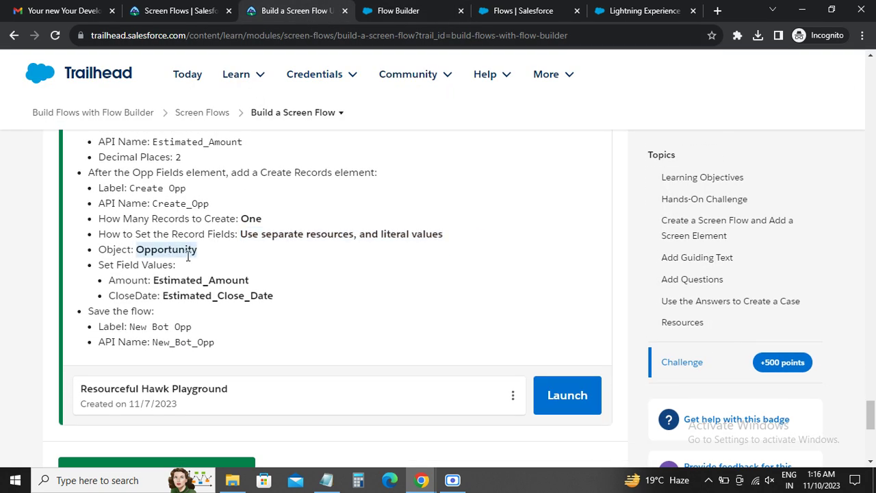
click(387, 11)
click(423, 417)
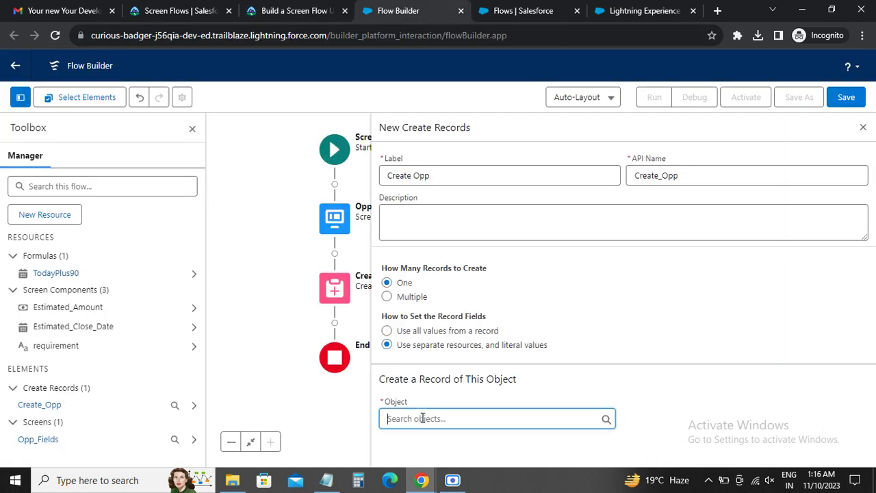
text(Opportunity)
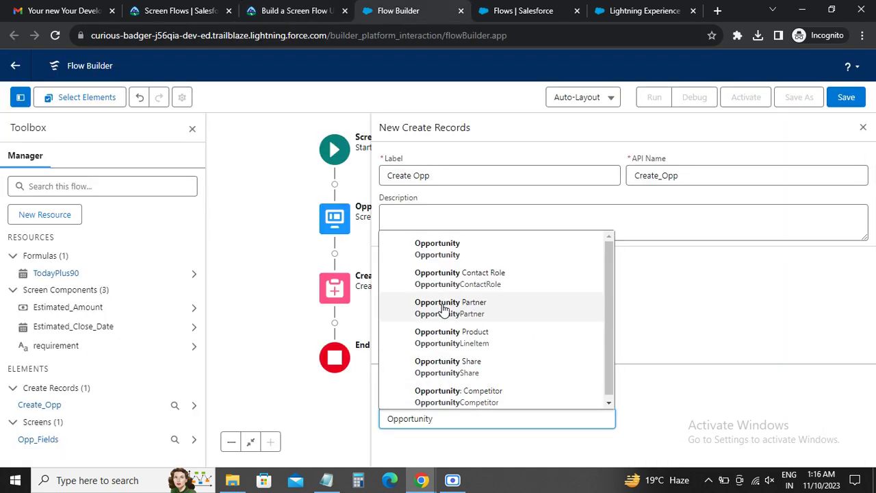
click(441, 250)
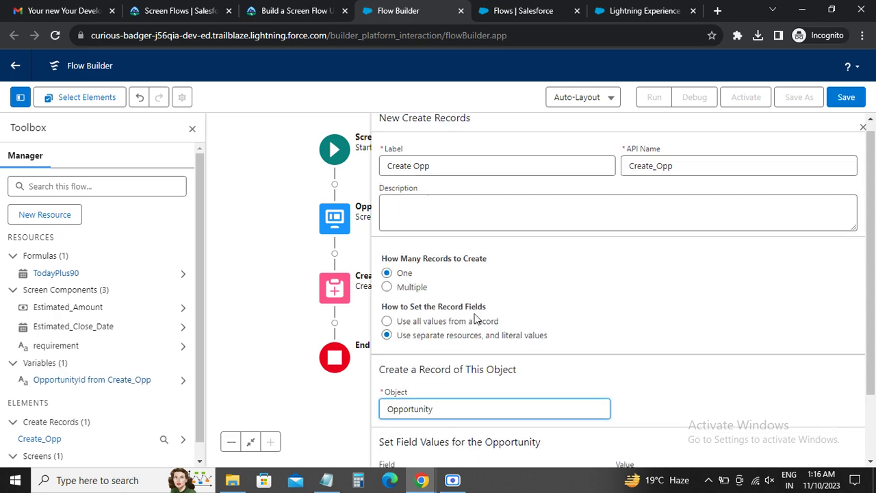
Step: Check the field values in the challenge and set the Opportunity's Amount field to the Estimated_Amount screen component
scroll(475, 319, down, 1)
click(291, 11)
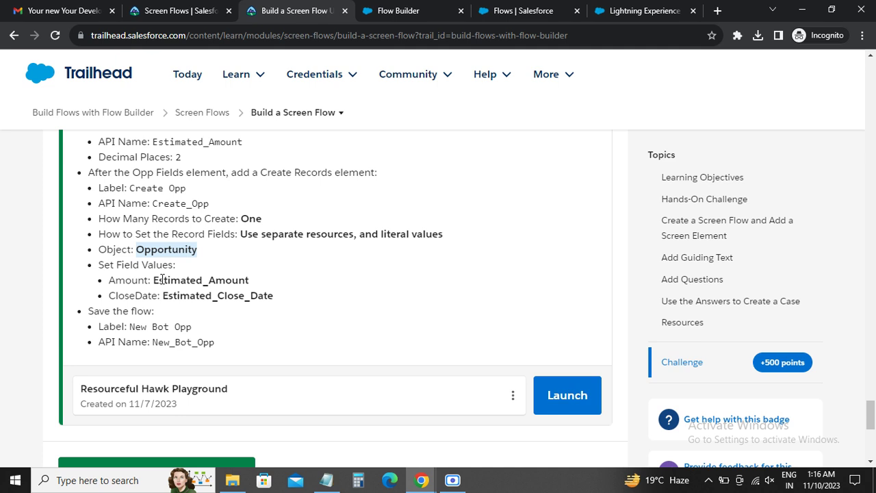
drag(154, 280, 251, 286)
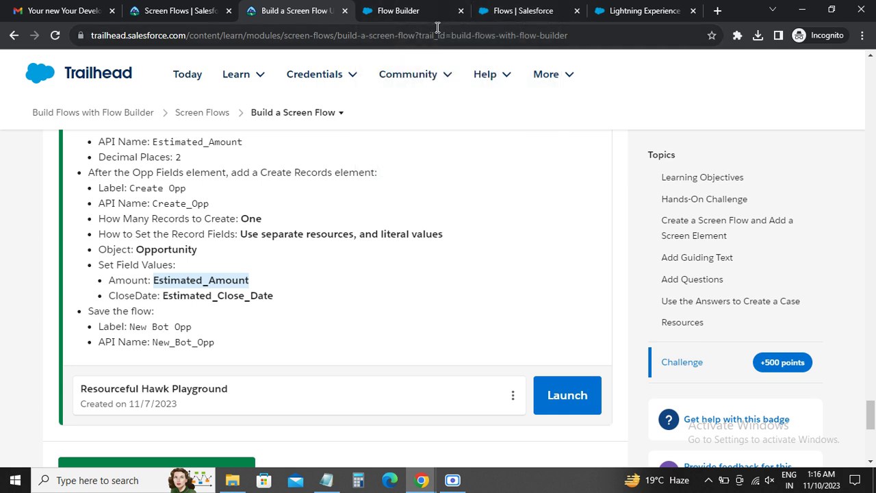
click(421, 13)
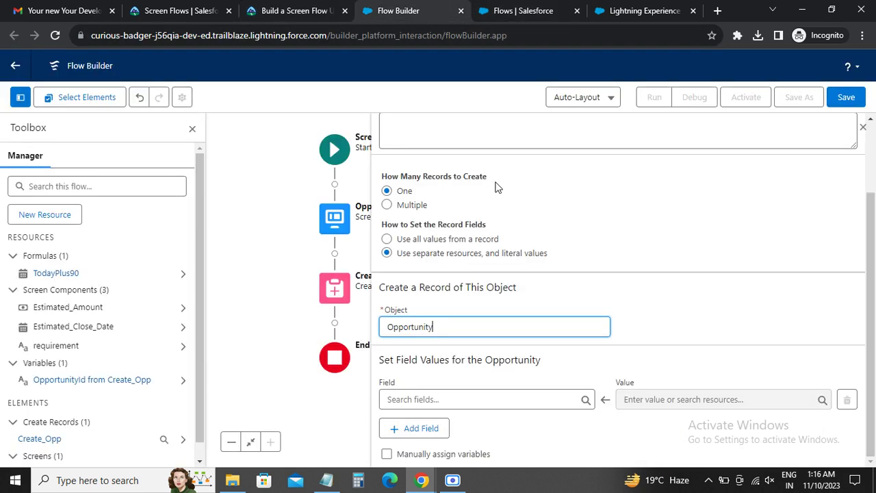
click(436, 398)
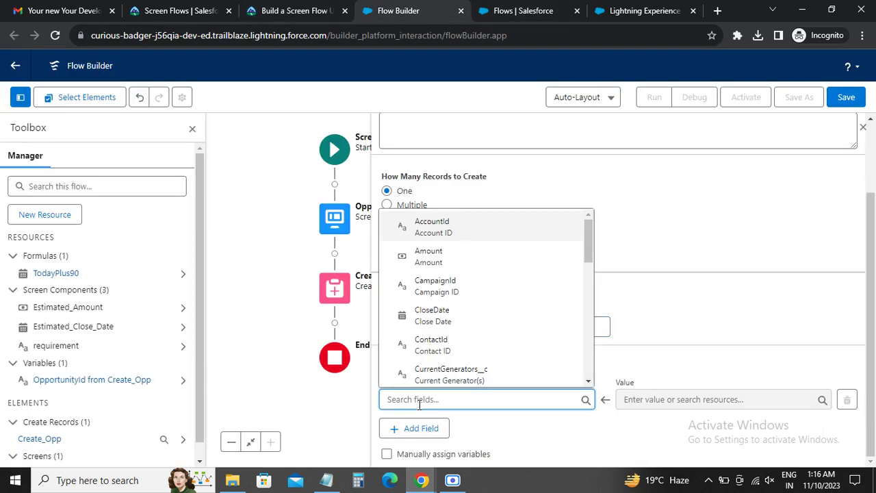
click(439, 259)
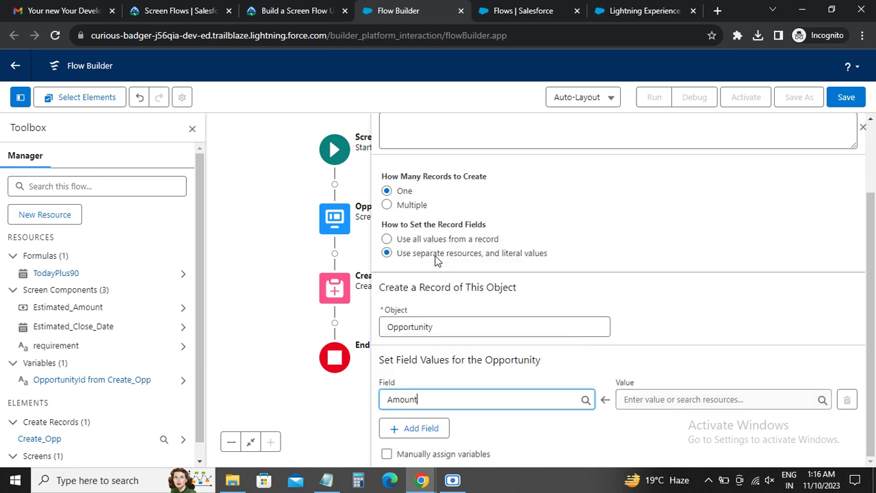
click(648, 400)
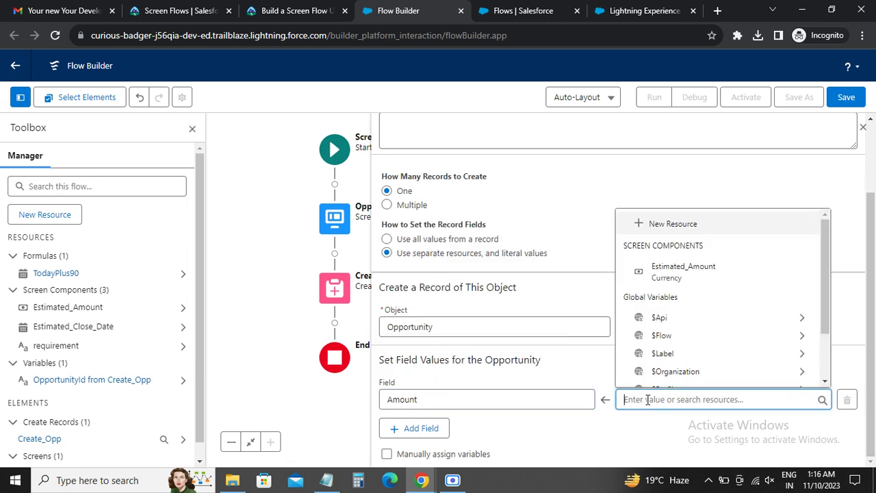
click(676, 271)
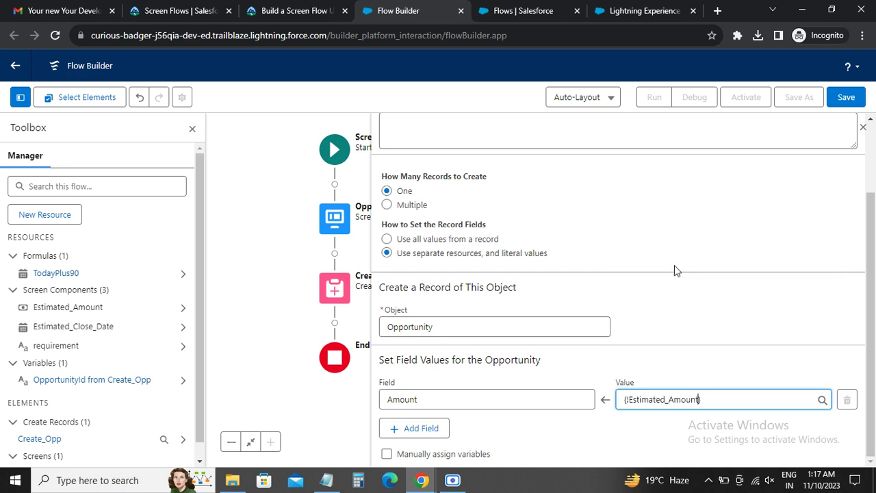
Step: Add a second field value to Create Opp, setting CloseDate to Estimated_Close_Date as specified in the challenge
click(415, 429)
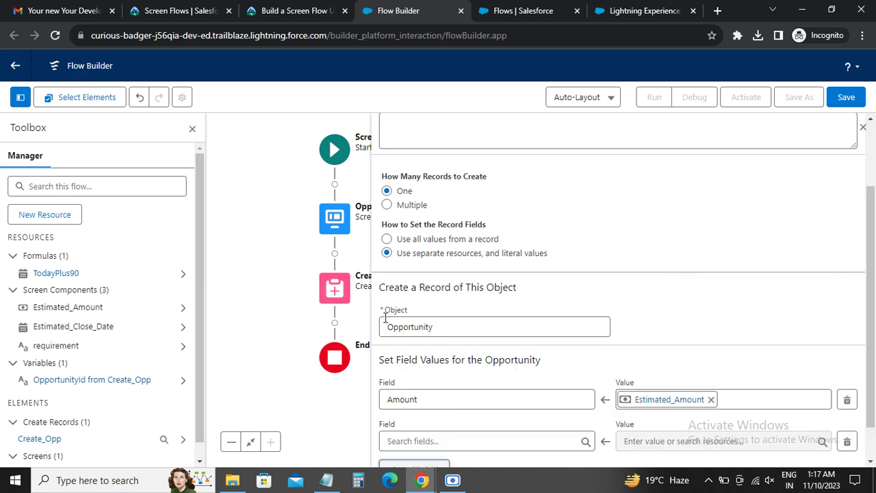
click(294, 11)
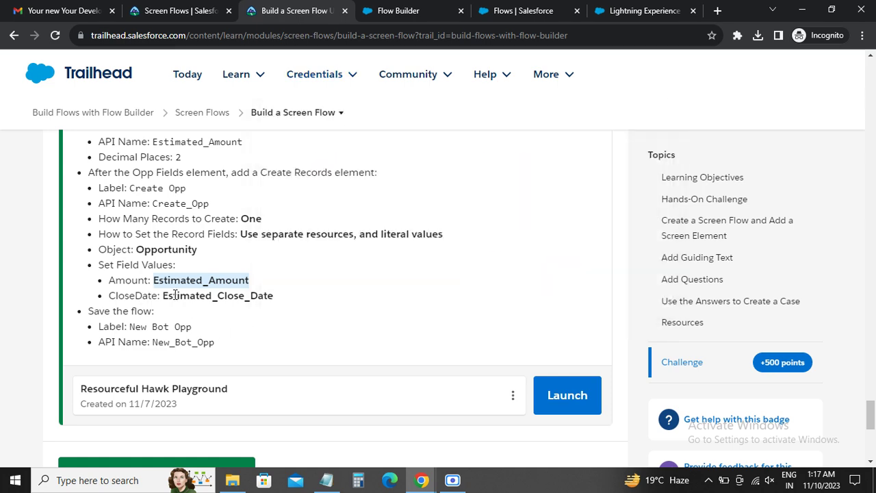
drag(163, 295, 263, 296)
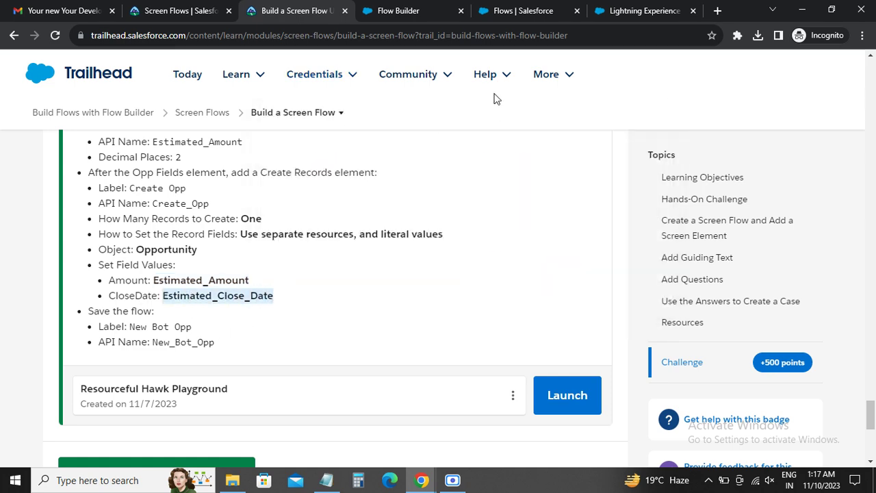
key(ctrl+Tab)
click(454, 399)
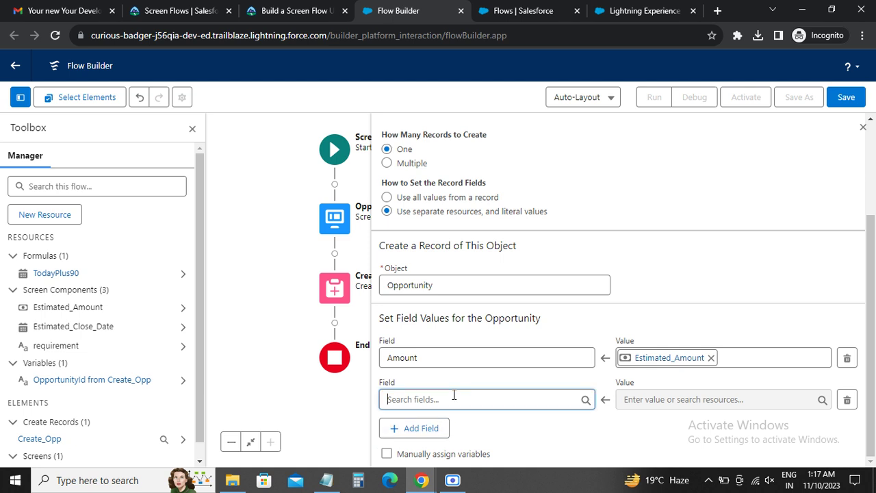
scroll(456, 320, down, 1)
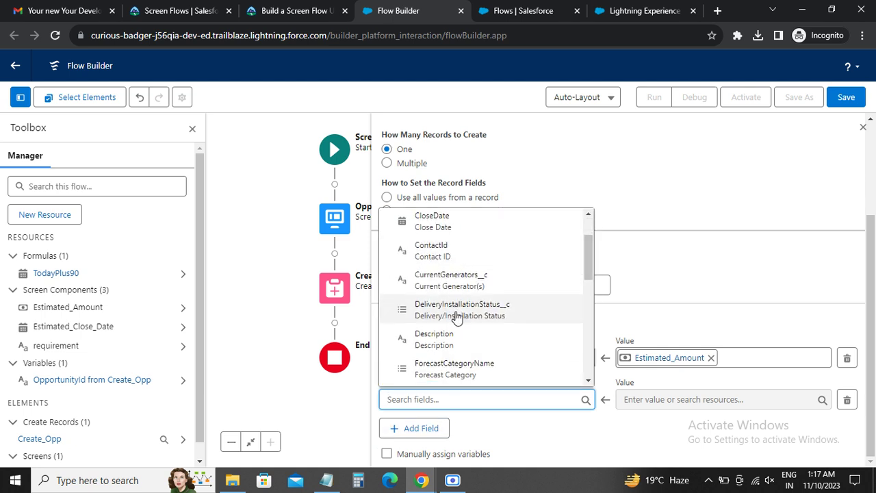
scroll(454, 315, up, 1)
click(449, 286)
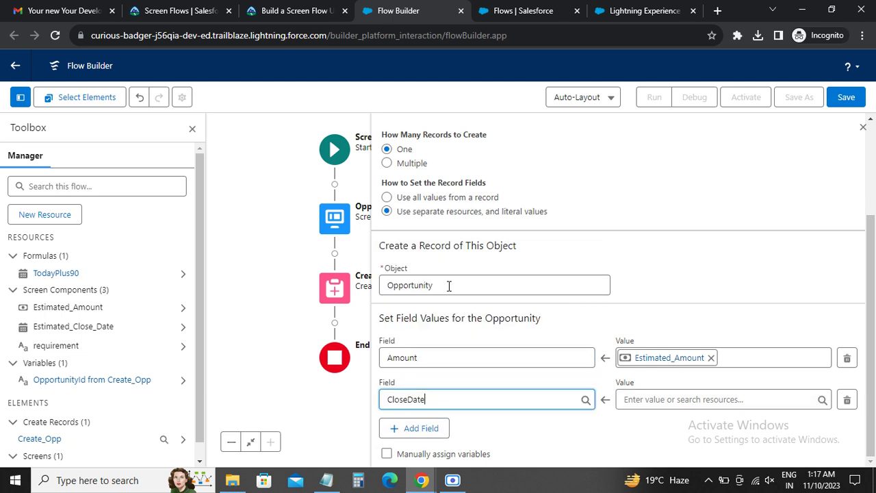
click(664, 399)
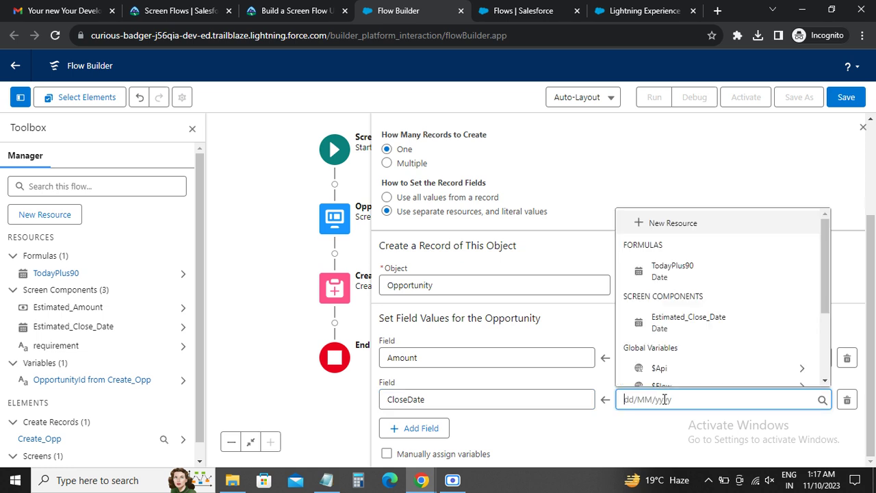
click(681, 322)
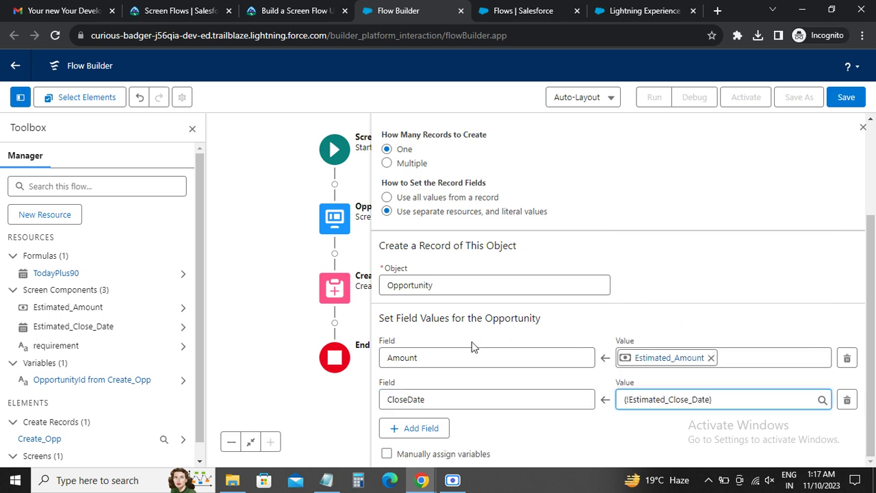
Step: Copy the flow label New Bot Opp from the challenge's save instructions and return to the flow
click(287, 8)
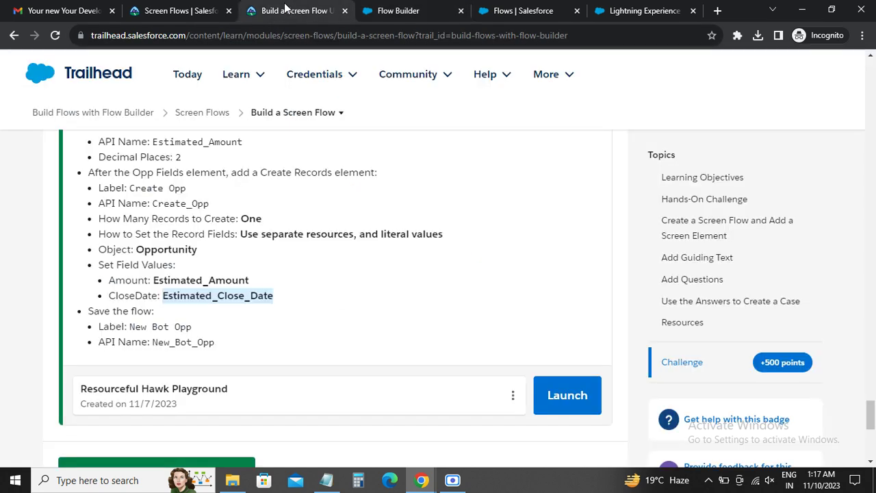
drag(130, 328, 197, 332)
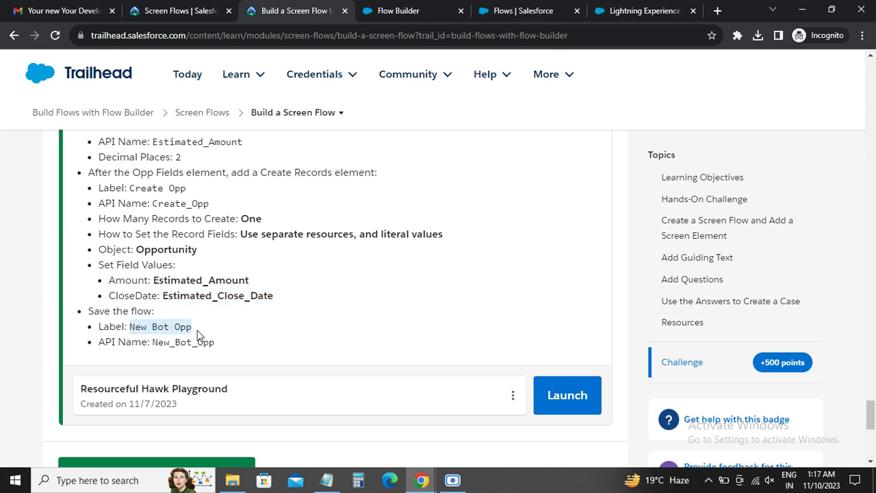
click(89, 306)
drag(167, 310, 88, 310)
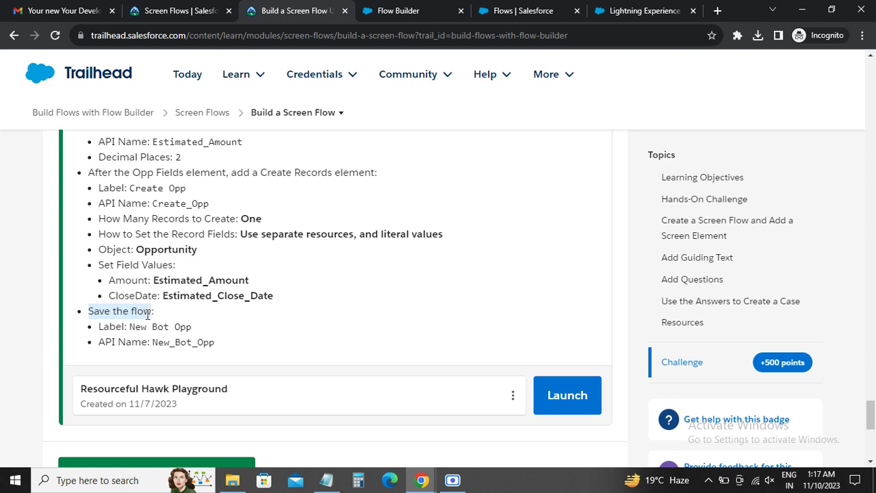
click(162, 316)
click(399, 10)
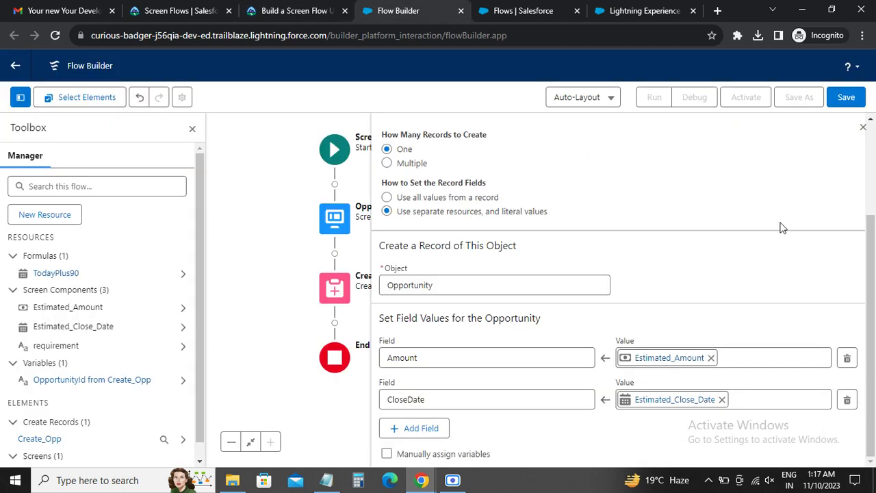
Step: Review all settings of the Create Opp element, from its label and API name down to the field values
click(847, 97)
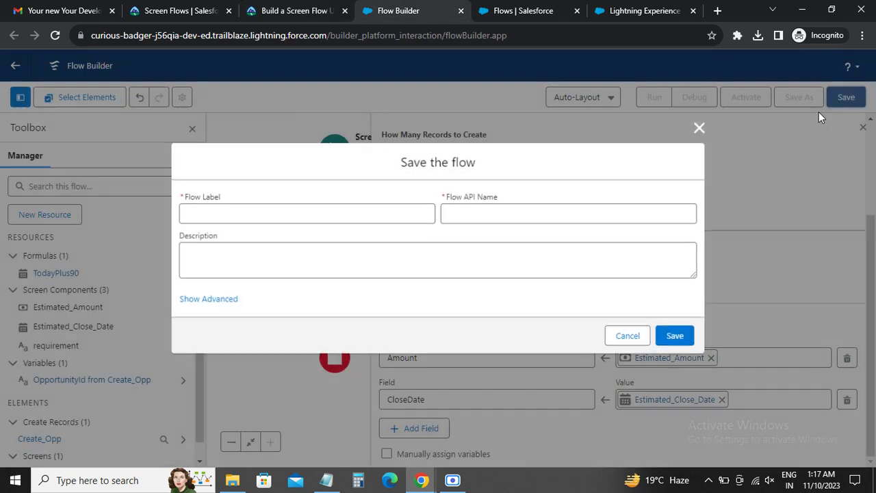
click(701, 127)
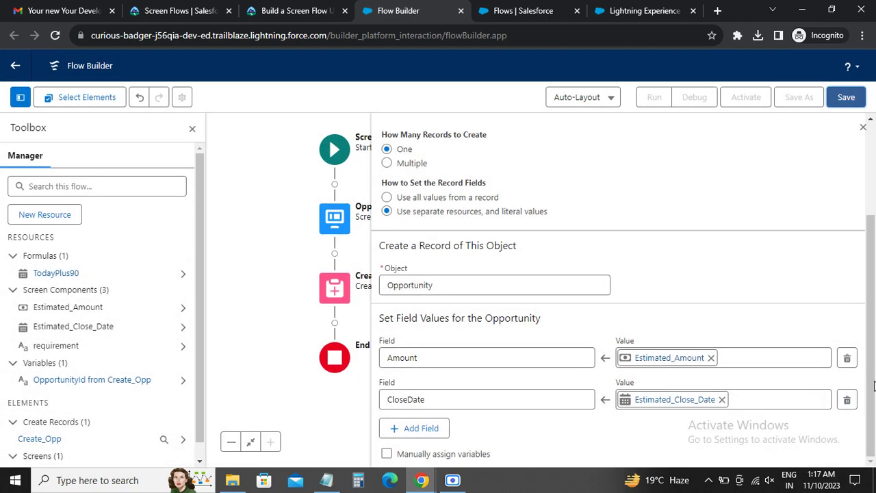
drag(873, 383, 873, 429)
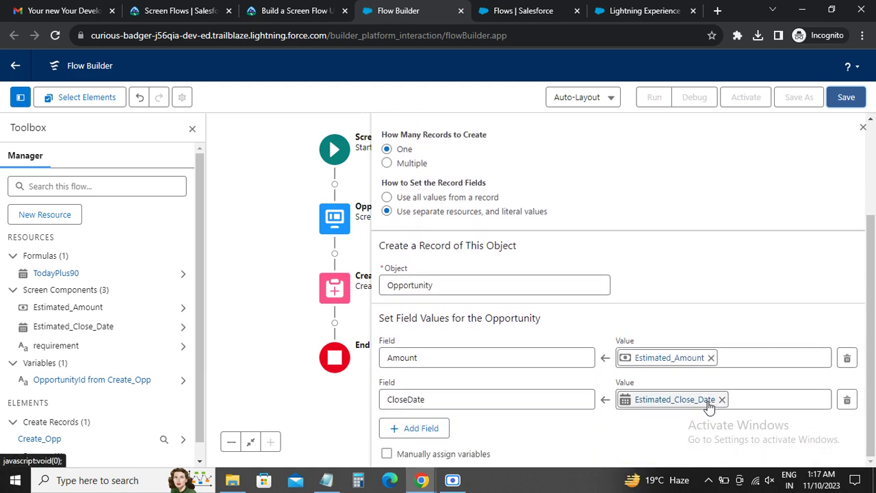
key(ctrl+minus)
key(ctrl+minus)
key(ctrl+minus)
key(ctrl+minus)
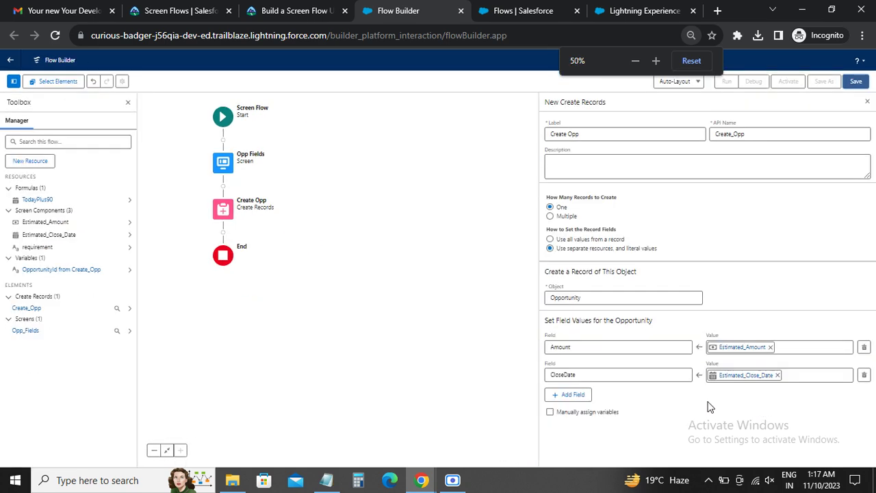
key(ctrl+minus)
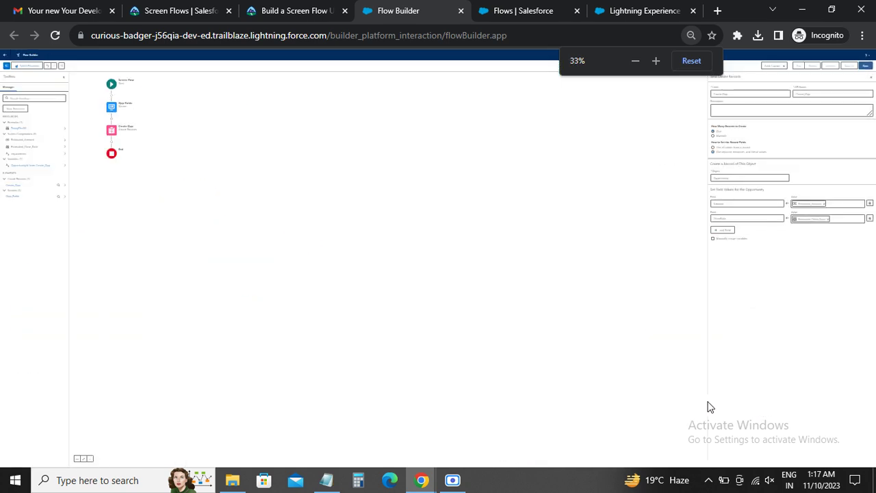
key(ctrl+plus)
key(ctrl+plus)
key(ctrl+plus)
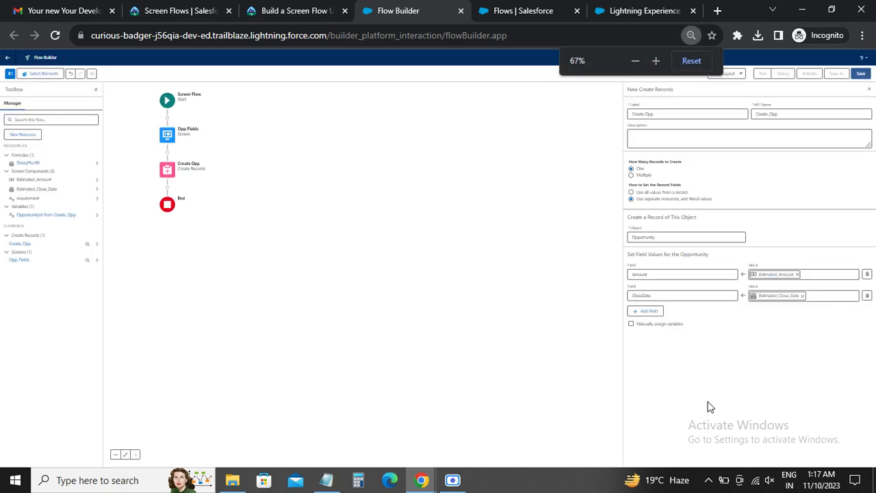
key(ctrl+plus)
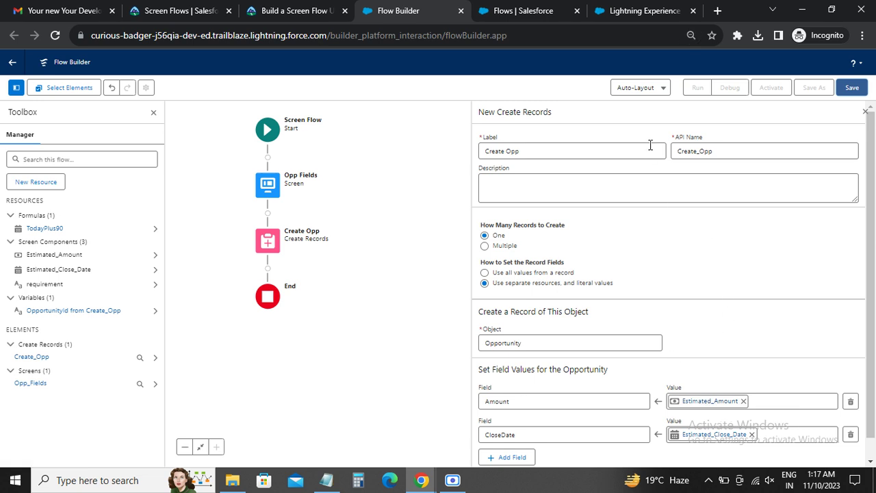
double_click(671, 126)
scroll(616, 383, down, 1)
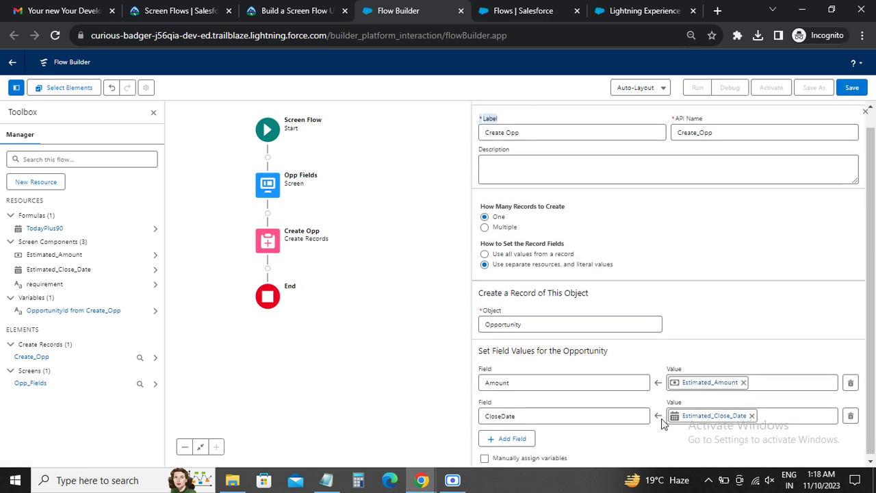
scroll(660, 418, up, 1)
scroll(684, 390, down, 1)
scroll(726, 321, up, 1)
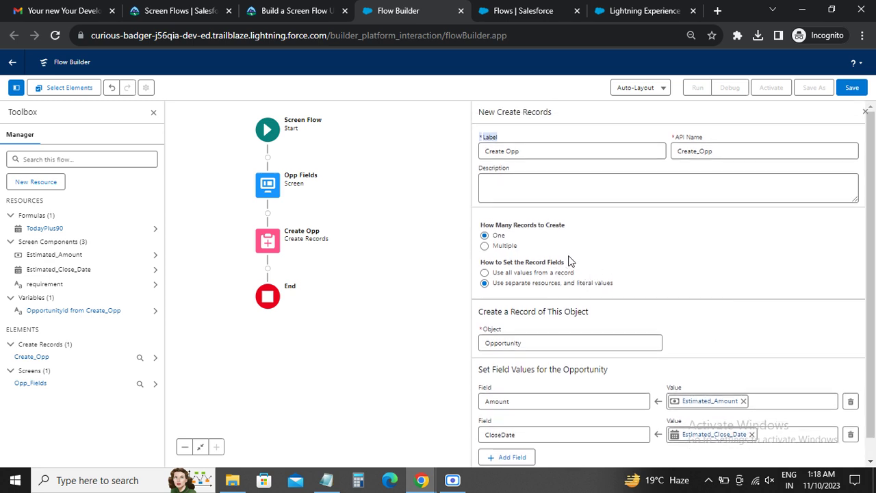
Step: Save the flow with label New Bot Opp and API name New_Bot_Opp, checked against the challenge, and close the Create Opp settings
click(852, 89)
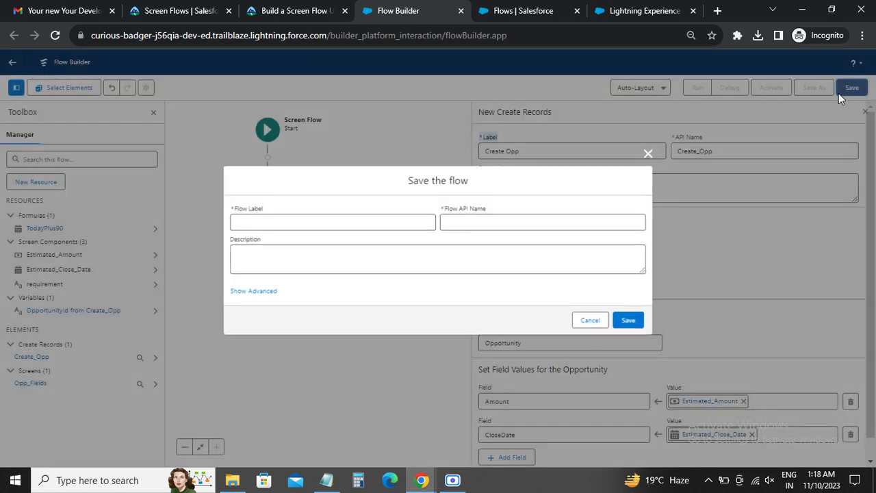
click(272, 220)
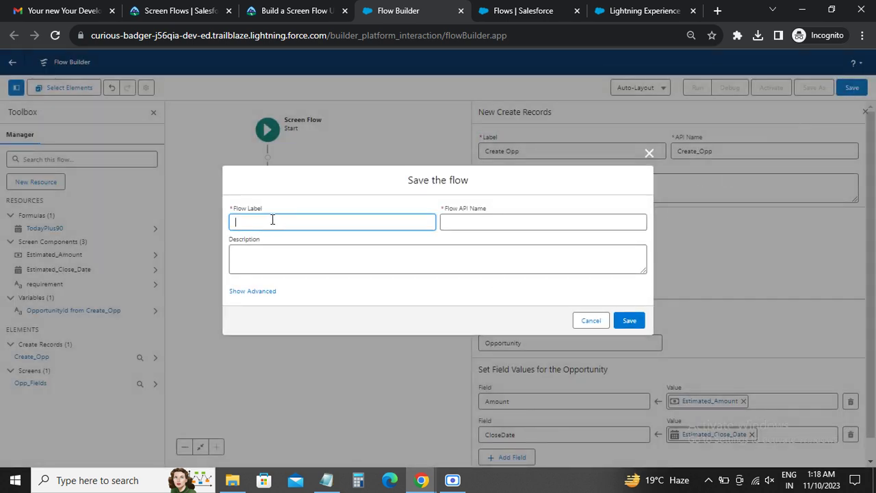
text(New Bot Opp)
key(ctrl+plus)
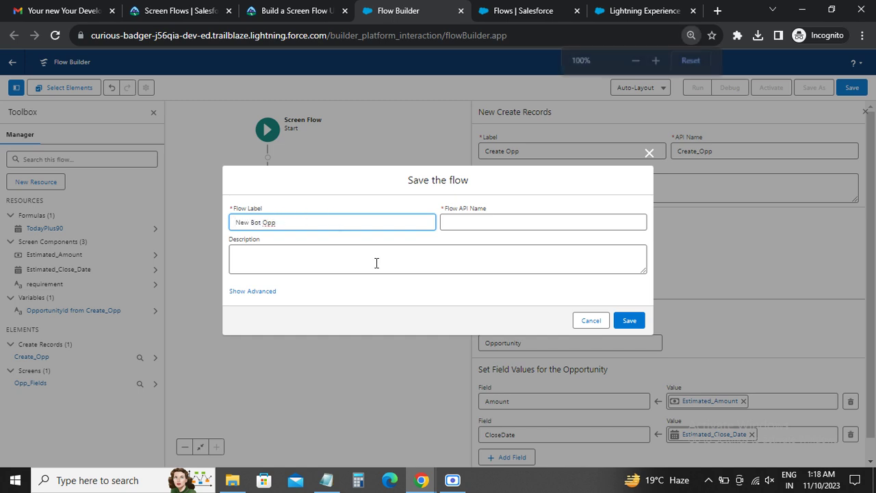
click(294, 12)
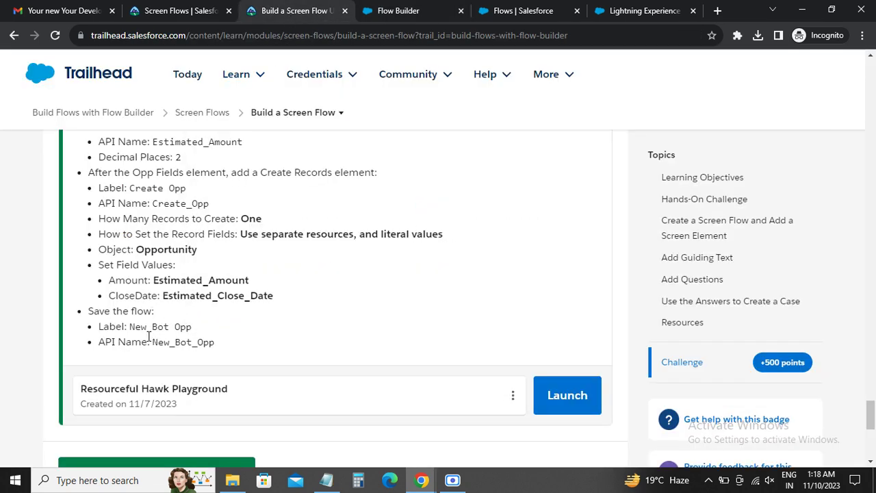
drag(152, 342, 232, 340)
click(398, 11)
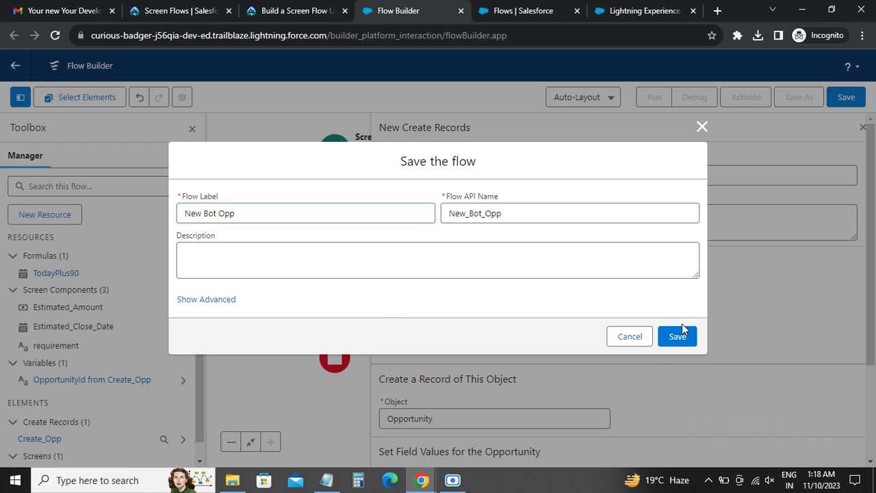
click(677, 336)
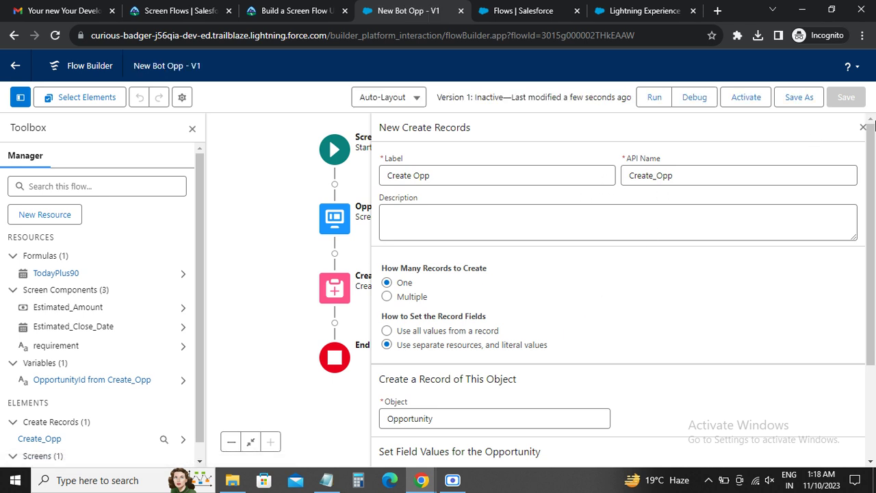
click(862, 130)
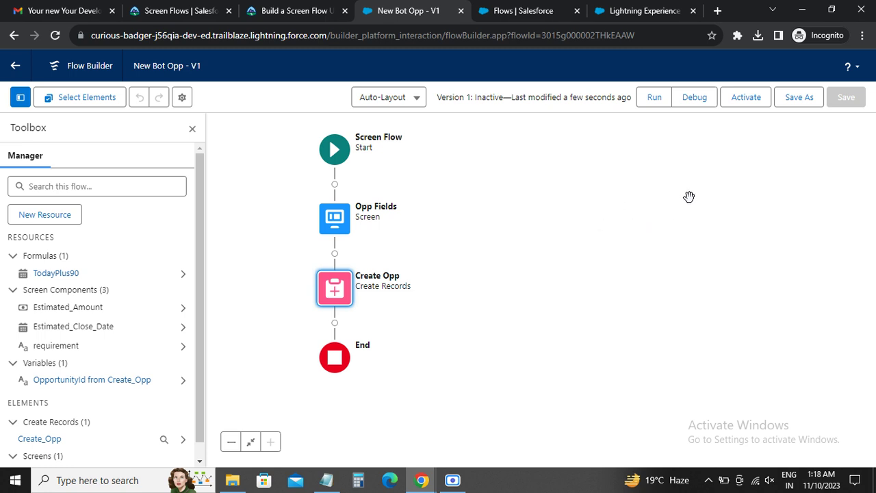
Step: Recheck the Create Opp element's settings, then start a trial run of the New Bot Opp flow and close it
double_click(335, 296)
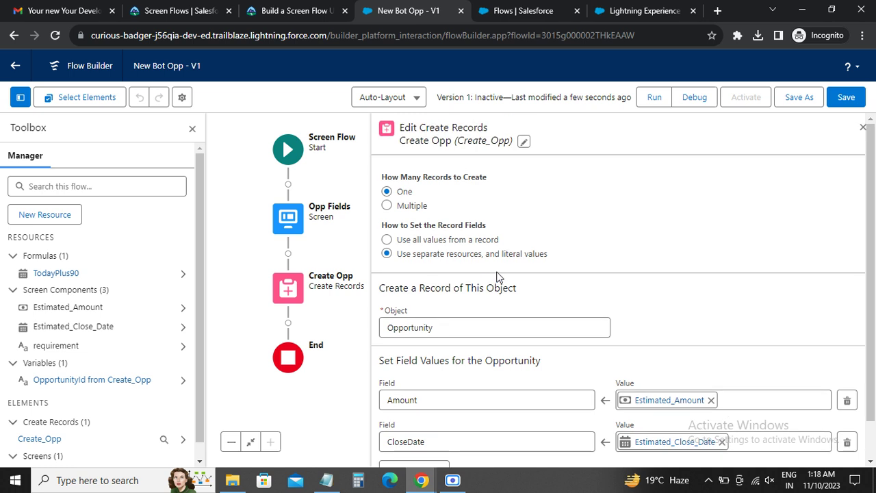
click(863, 127)
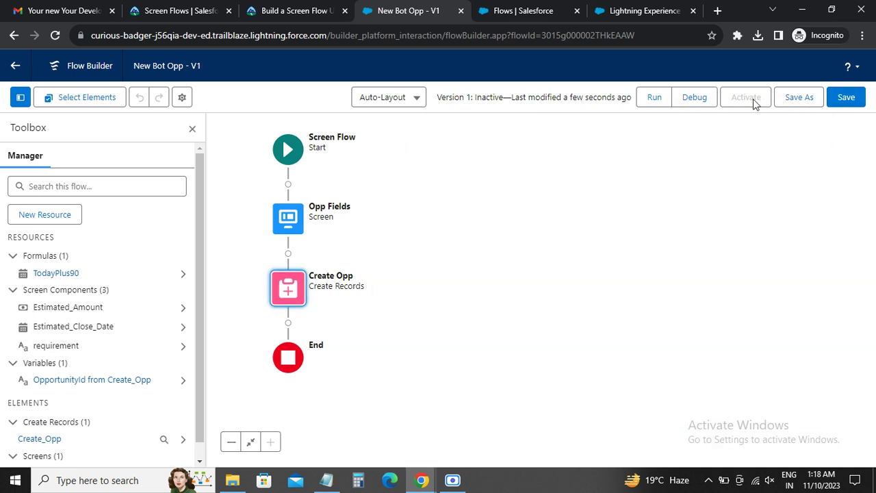
click(654, 98)
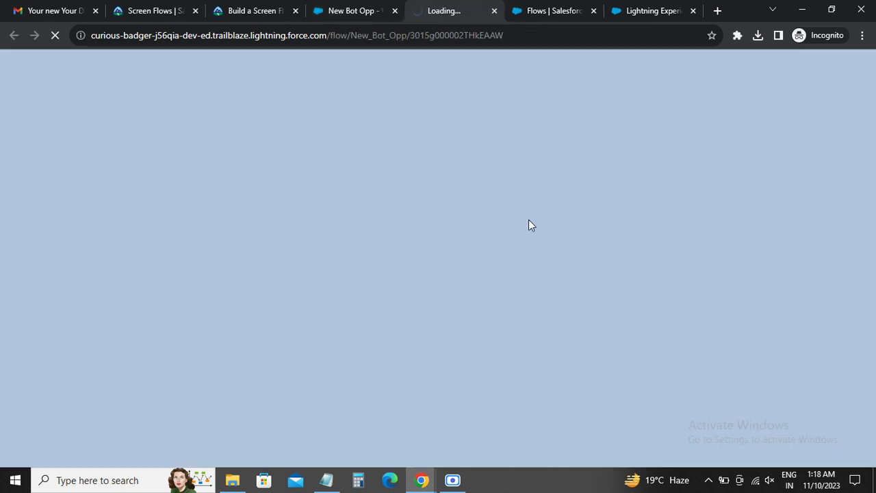
click(494, 11)
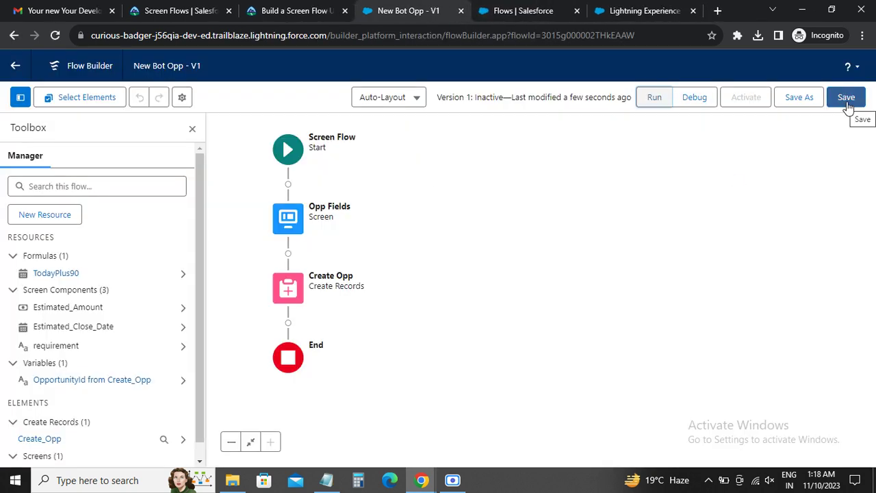
Step: Save the New Bot Opp flow again and submit the Build a Screen Flow challenge on Trailhead for checking
click(847, 99)
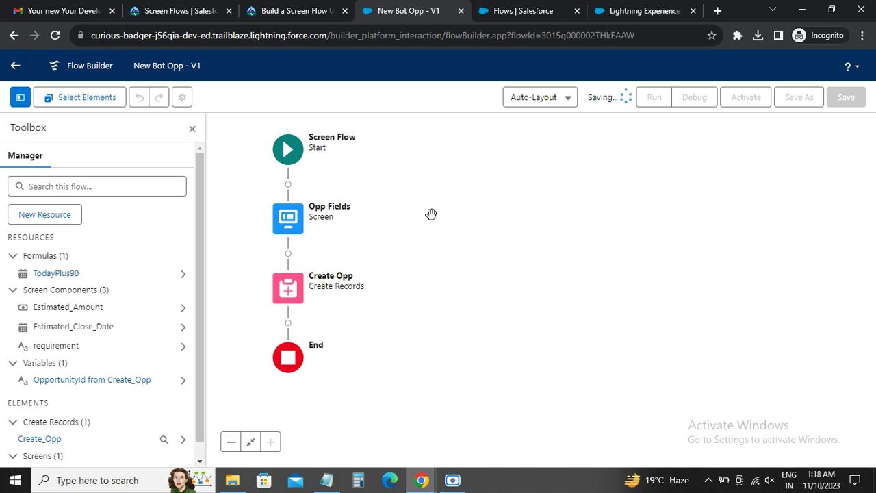
click(294, 12)
scroll(177, 321, down, 1)
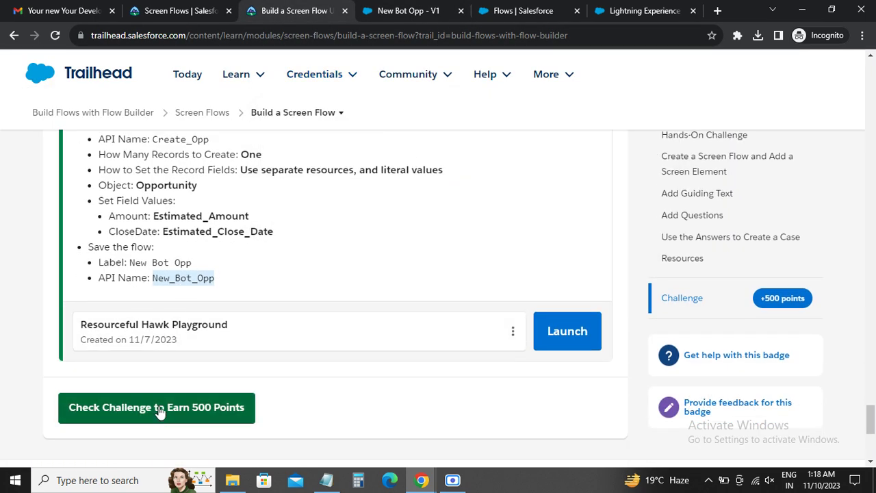
click(160, 406)
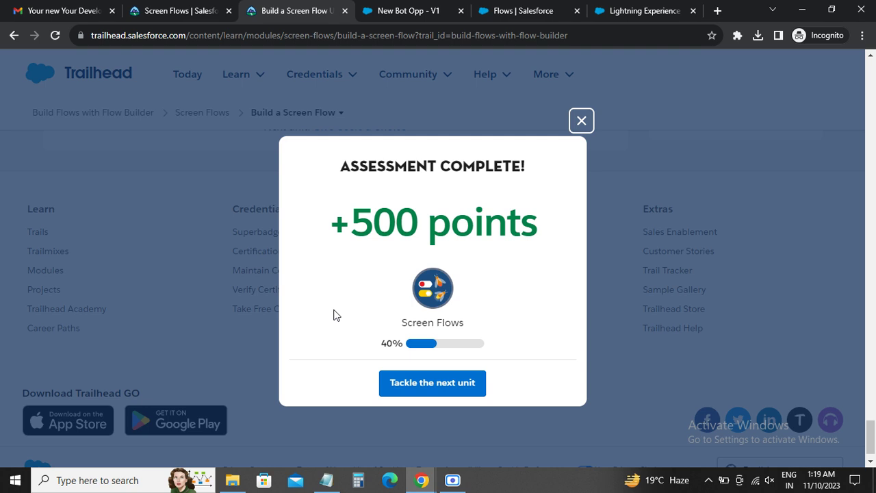
scroll(222, 291, up, 5)
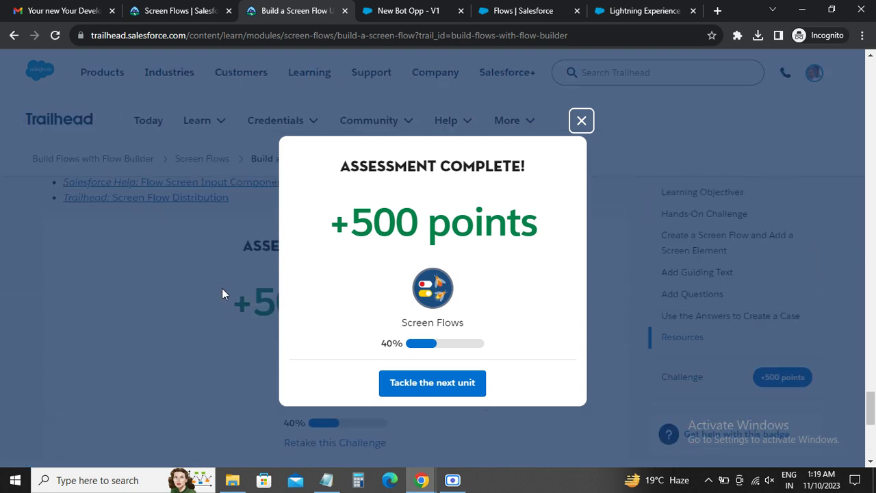
scroll(222, 293, up, 2)
scroll(222, 294, down, 2)
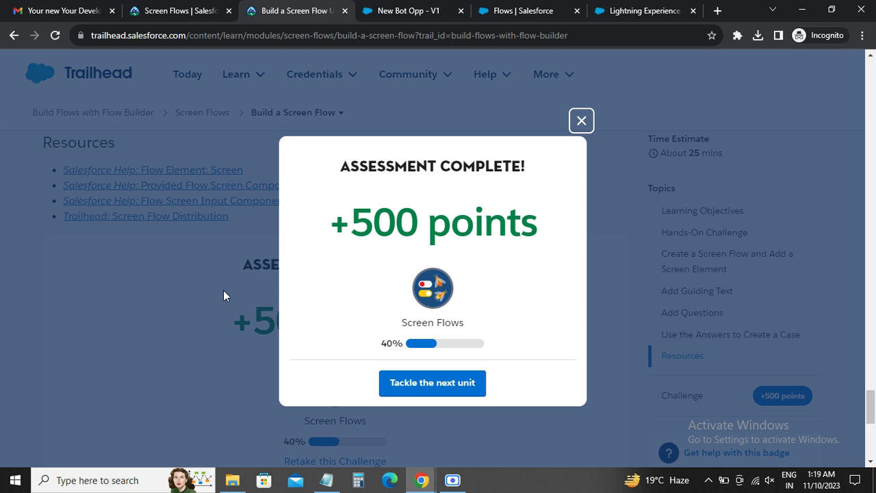